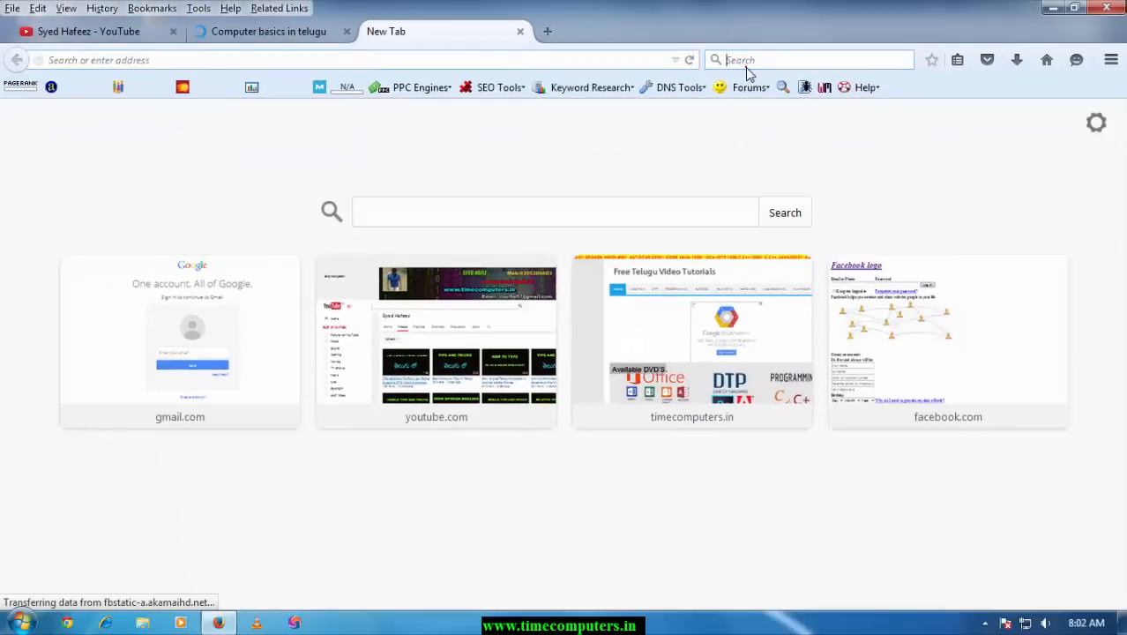
Search Google for 'passport' and open the passportindia.gov.in Passport Seva result
{"action": "key", "text": "Return"}
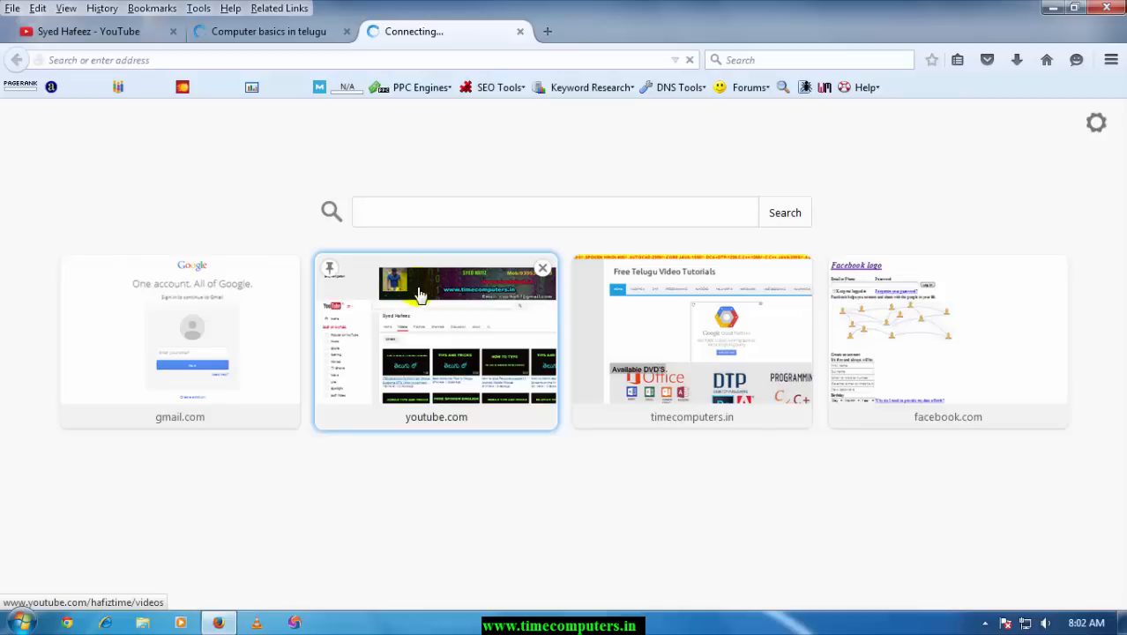
{"action": "type", "text": "pa"}
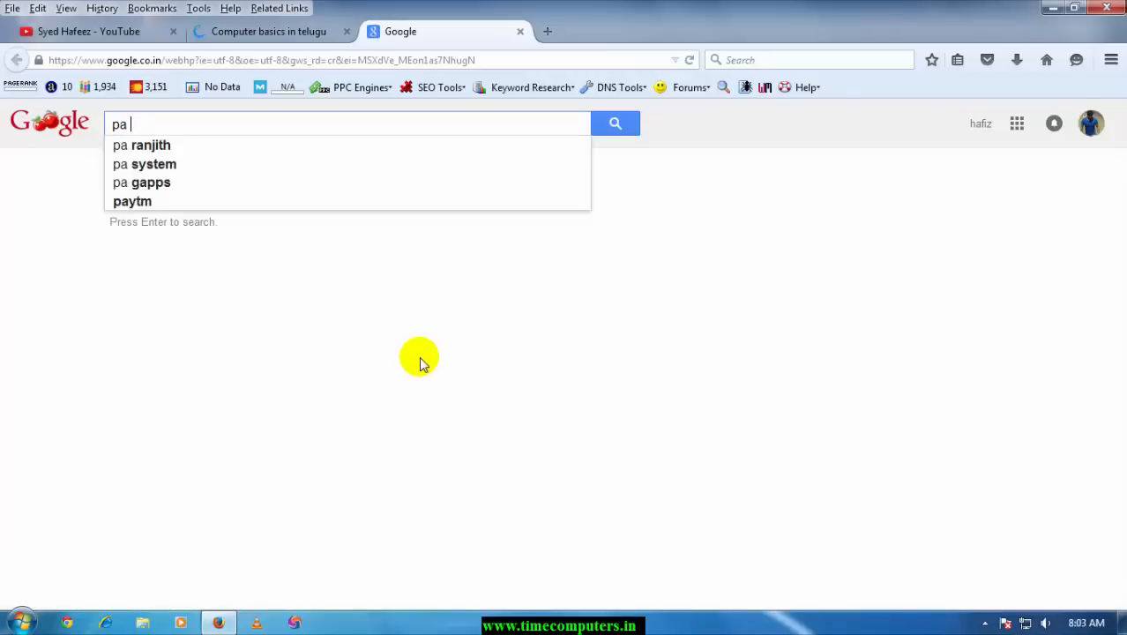
{"action": "type", "text": "ssport"}
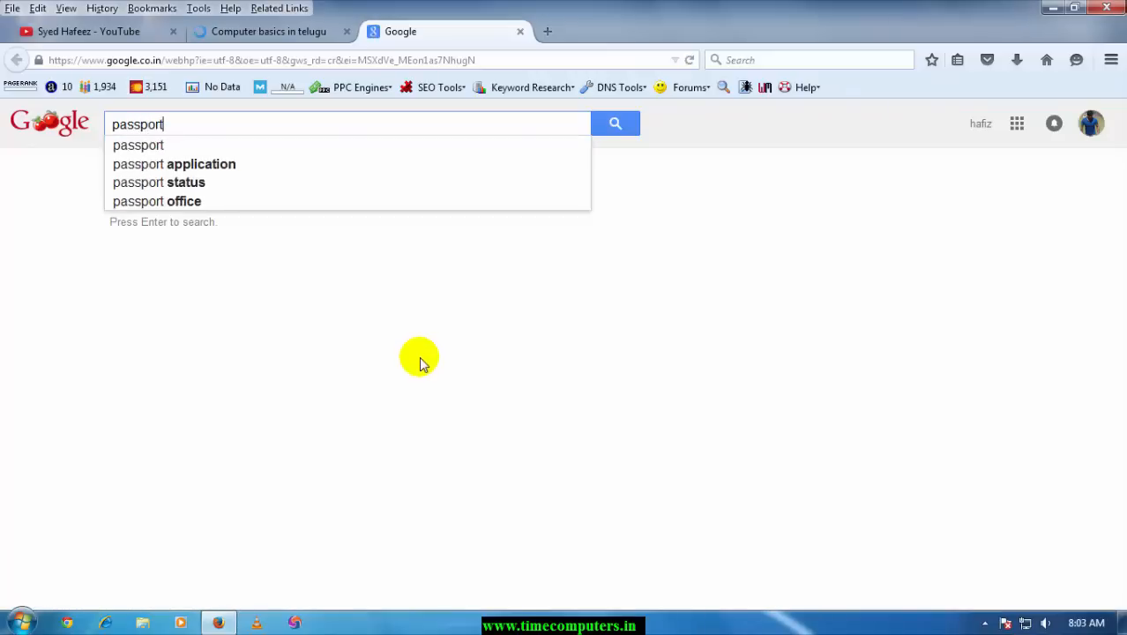
{"action": "key", "text": "Return"}
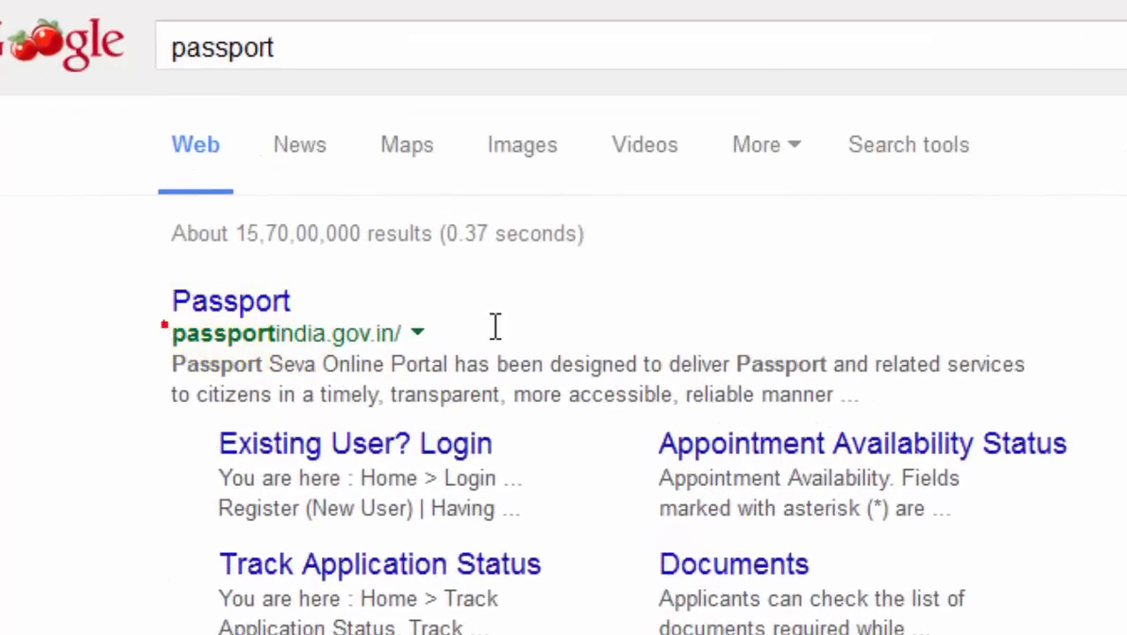
{"action": "triple_click", "coordinate": [467, 335]}
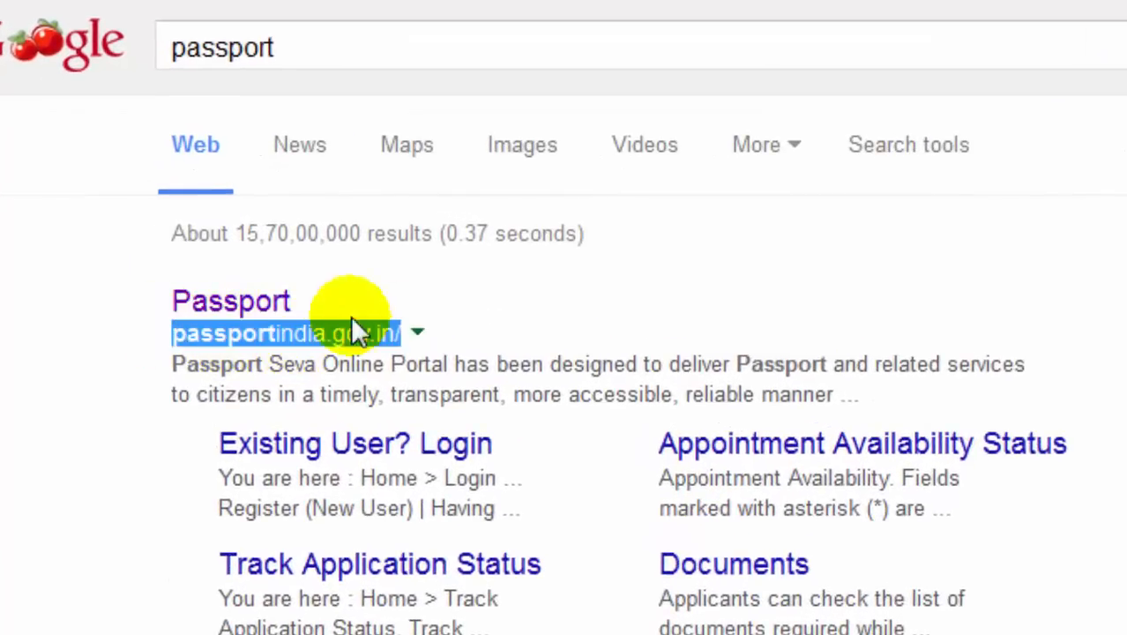
{"action": "left_click", "coordinate": [259, 302]}
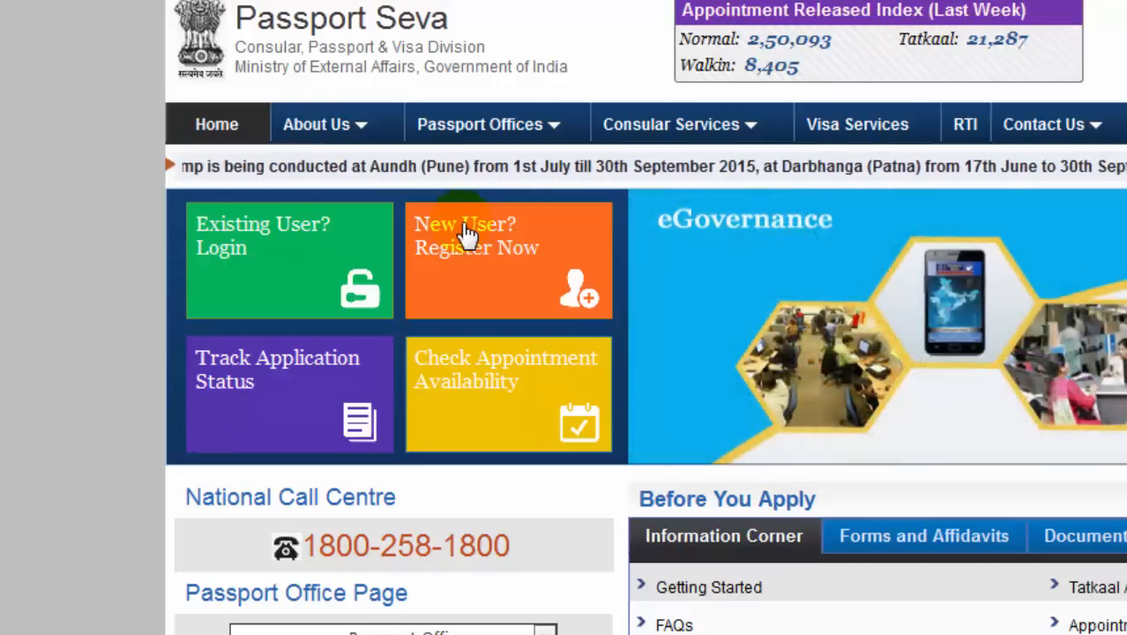
Choose 'New User? Register Now' to bring up the empty User Registration form
{"action": "left_click", "coordinate": [462, 223]}
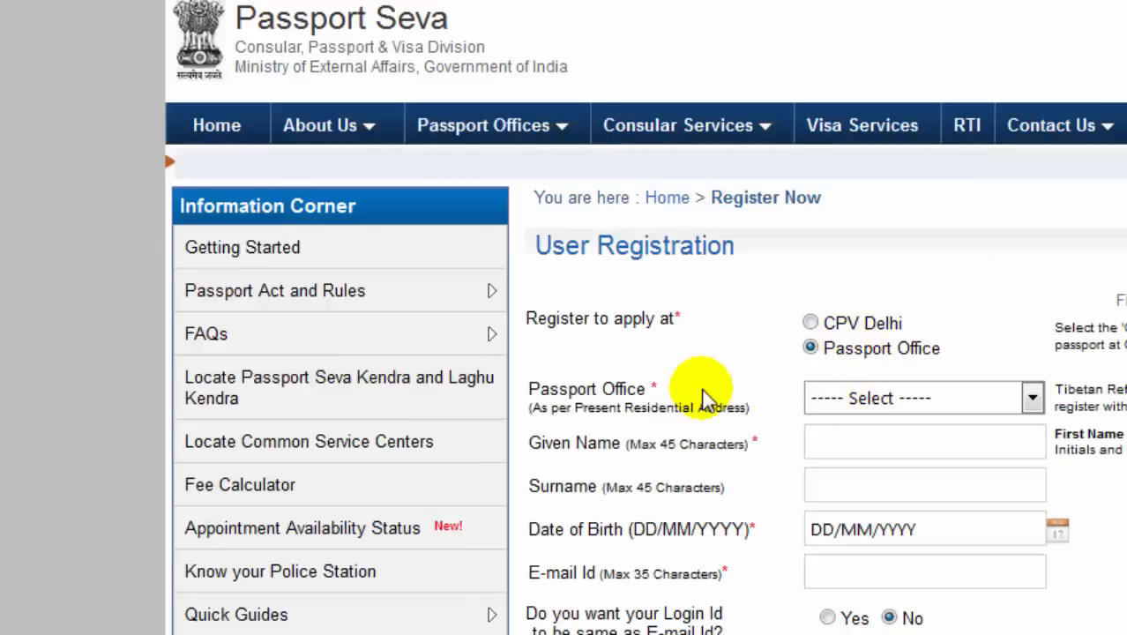
{"action": "scroll", "coordinate": [710, 373], "scroll_direction": "down", "scroll_amount": 2}
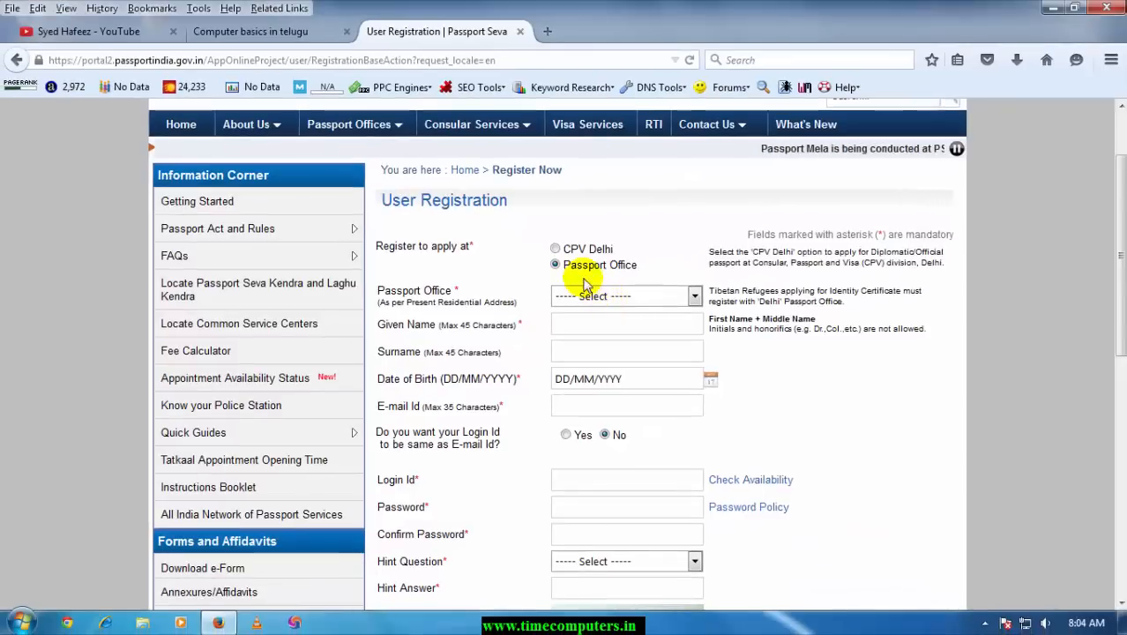
Select Hyderabad as the passport office and enter the applicant's given name
{"action": "left_click", "coordinate": [589, 297]}
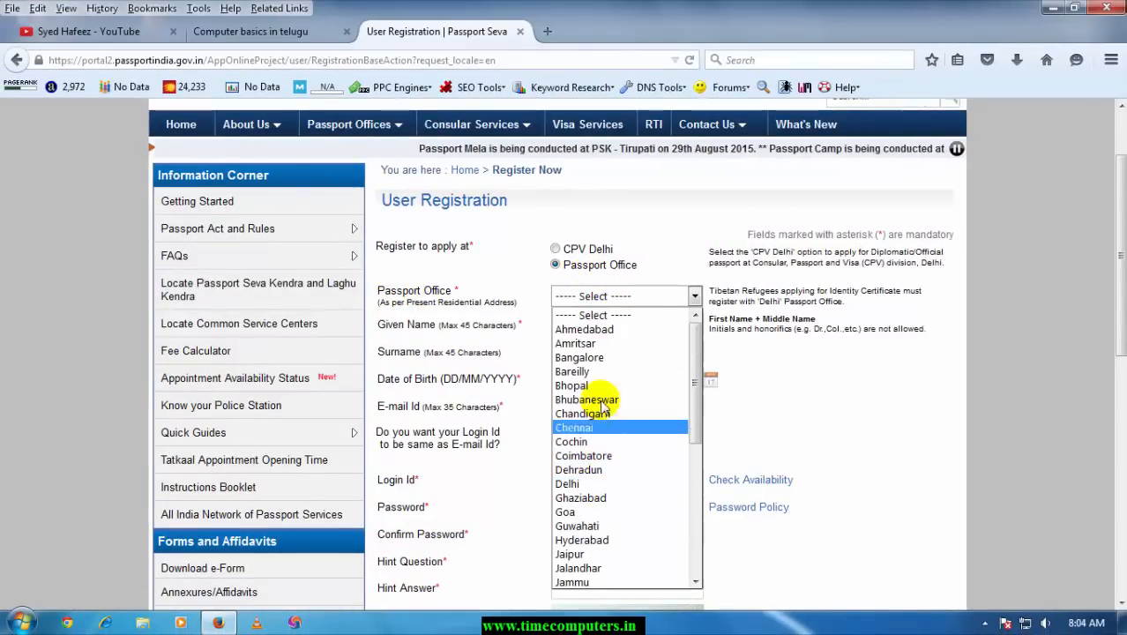
{"action": "left_click", "coordinate": [608, 541]}
{"action": "left_click", "coordinate": [593, 326]}
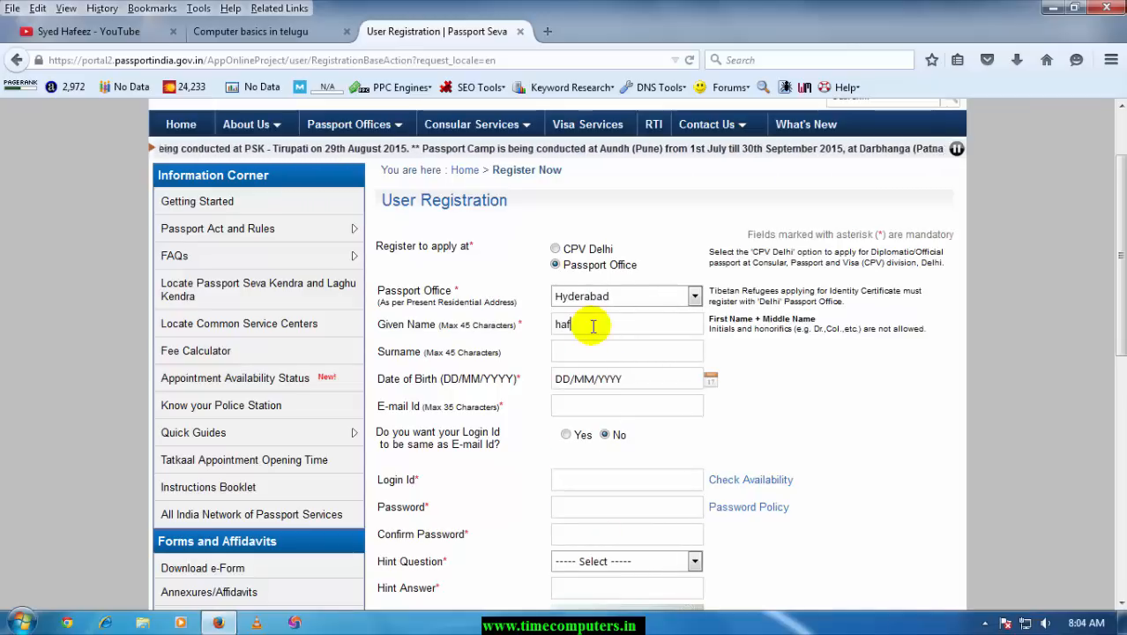
{"action": "type", "text": "syed"}
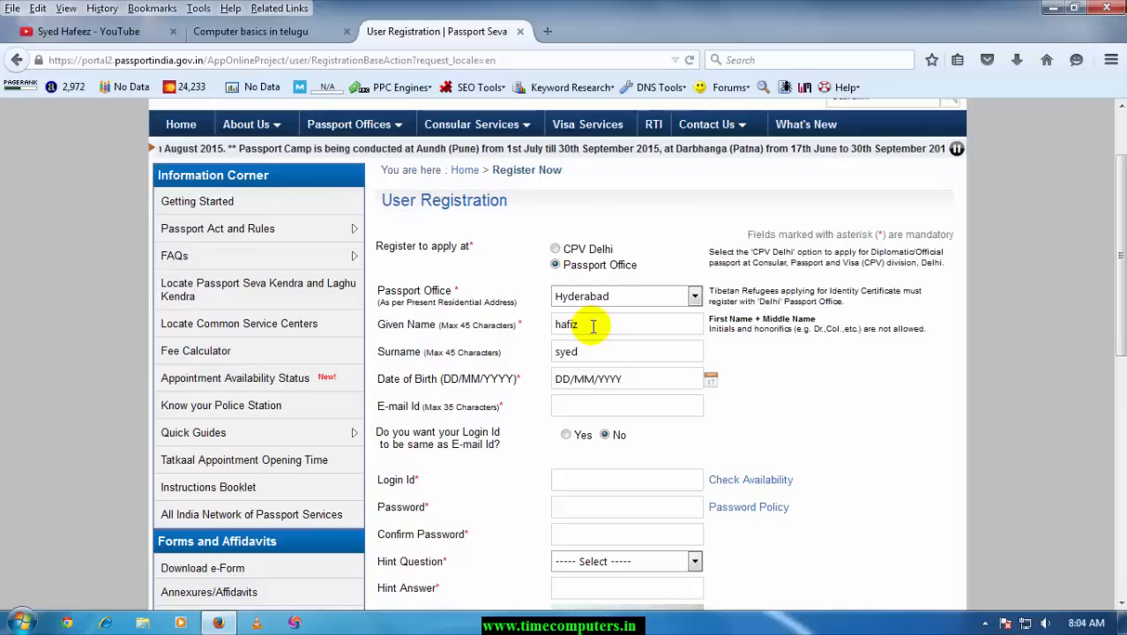
{"action": "key", "text": "Tab"}
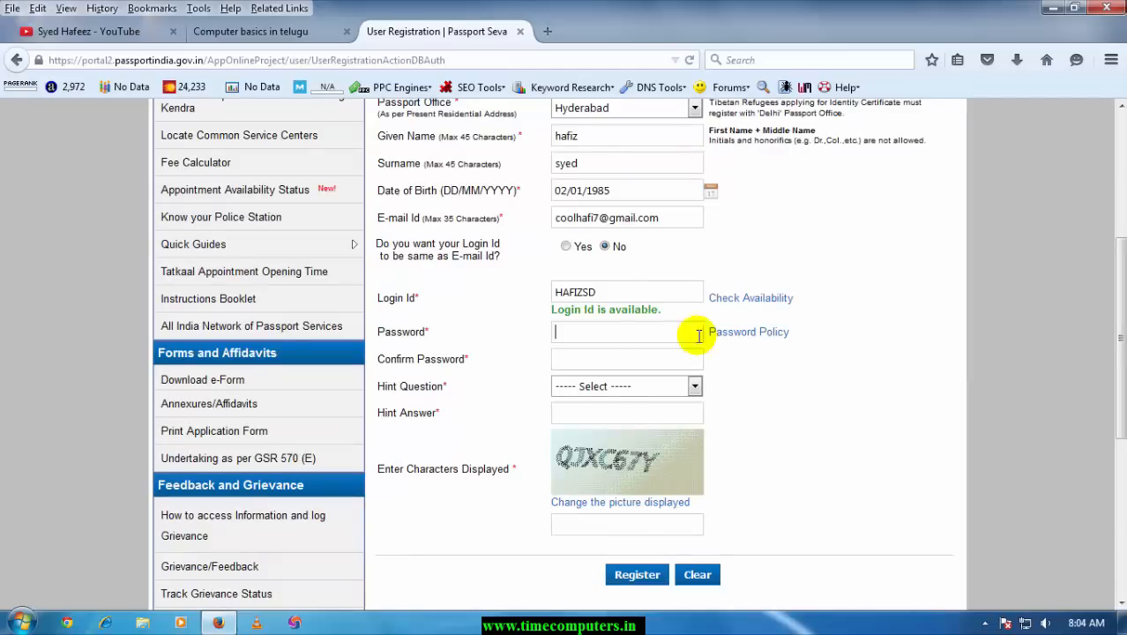
Enter the account password, choose Favourite Colour as the hint question, and fill in the captcha
{"action": "left_click", "coordinate": [636, 334]}
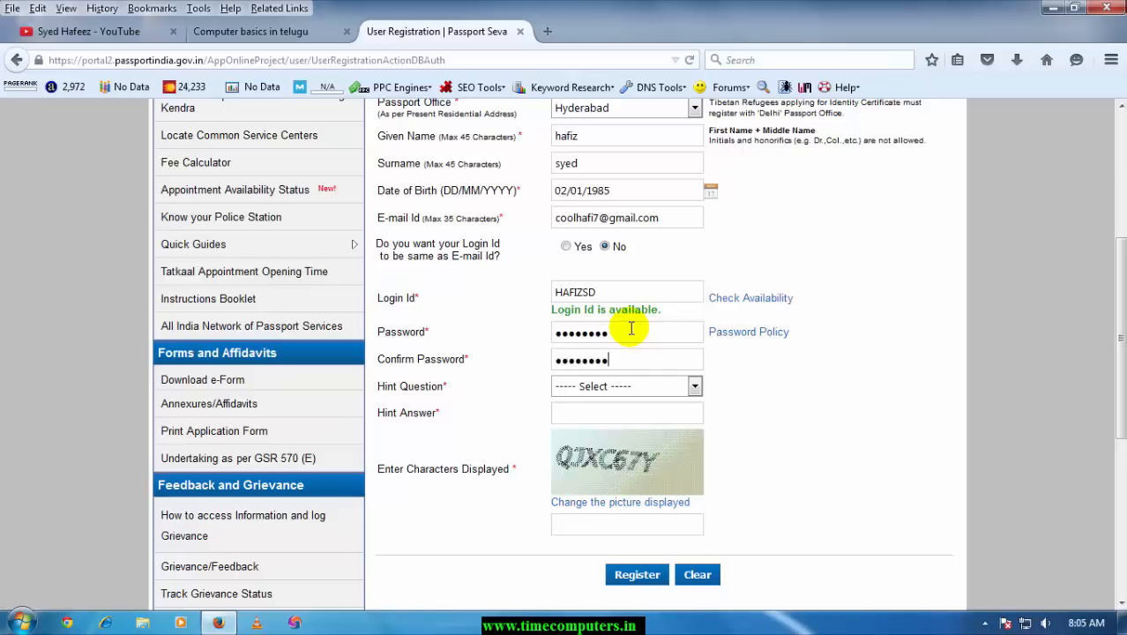
{"action": "left_click", "coordinate": [617, 392]}
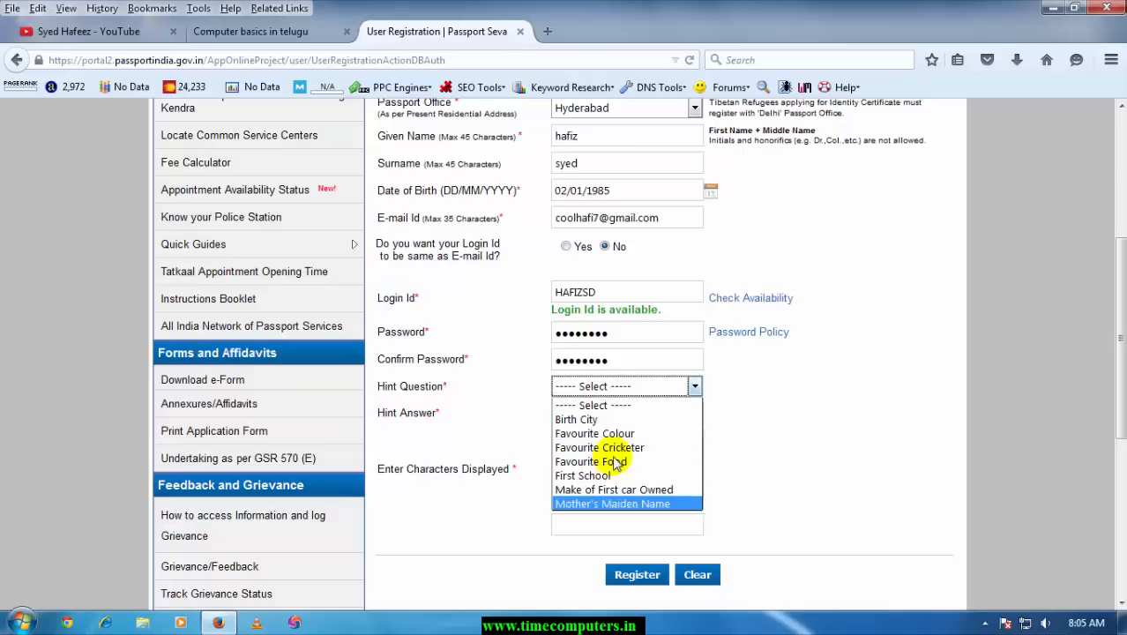
{"action": "left_click", "coordinate": [613, 434]}
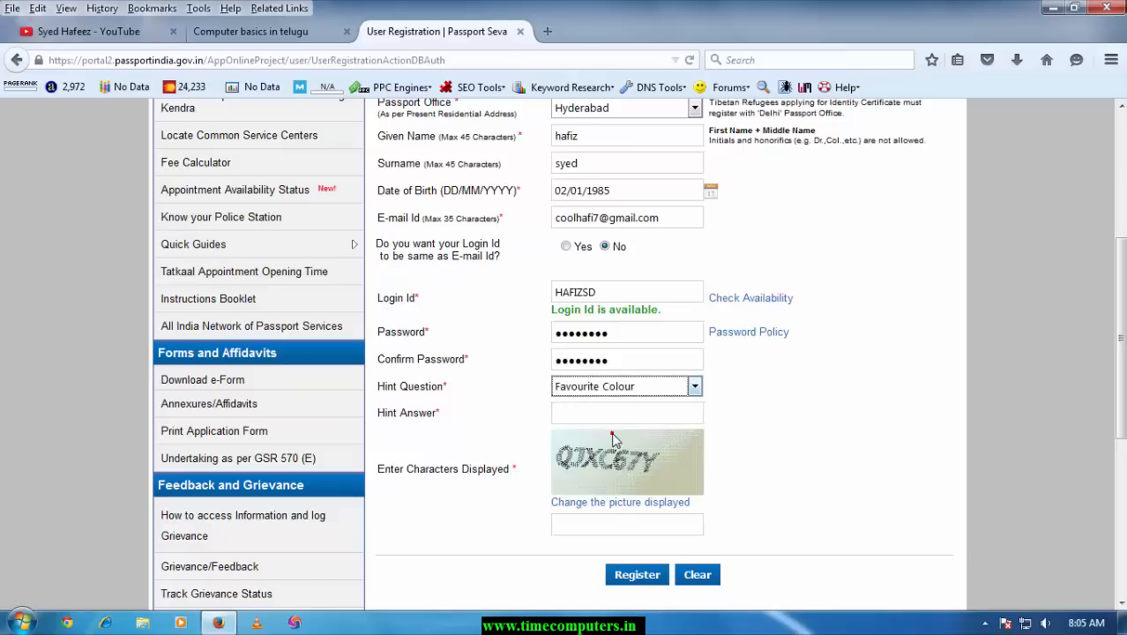
{"action": "scroll", "coordinate": [622, 432], "scroll_direction": "down", "scroll_amount": 5}
{"action": "scroll", "coordinate": [589, 160], "scroll_direction": "up", "scroll_amount": 2}
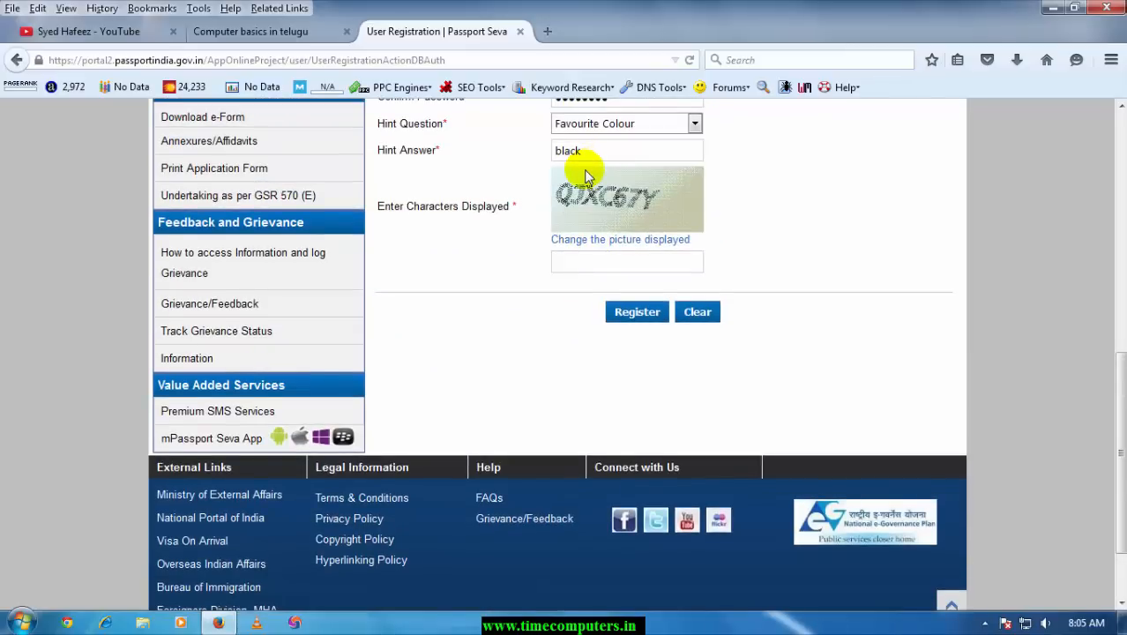
{"action": "scroll", "coordinate": [584, 168], "scroll_direction": "down", "scroll_amount": 2}
{"action": "left_click", "coordinate": [586, 170]}
{"action": "scroll", "coordinate": [585, 172], "scroll_direction": "up", "scroll_amount": 2}
{"action": "type", "text": "QJXC67Y"}
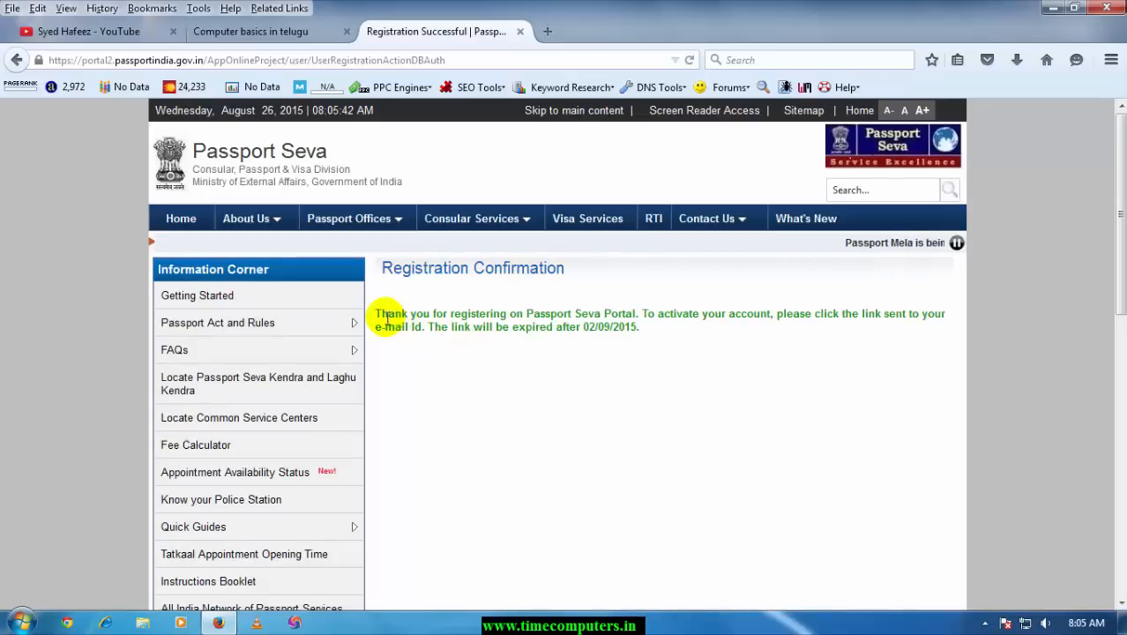
Review the registration thank-you confirmation message
{"action": "left_click_drag", "start_coordinate": [526, 315], "coordinate": [609, 317]}
{"action": "left_click", "coordinate": [608, 318]}
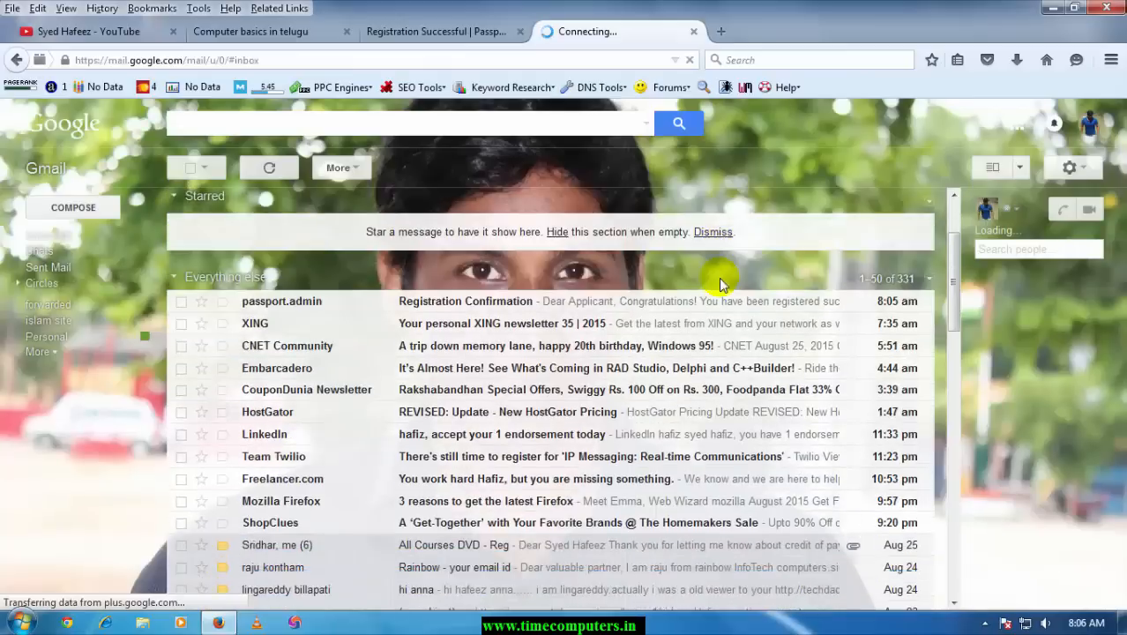
{"action": "scroll", "coordinate": [722, 285], "scroll_direction": "down", "scroll_amount": 1}
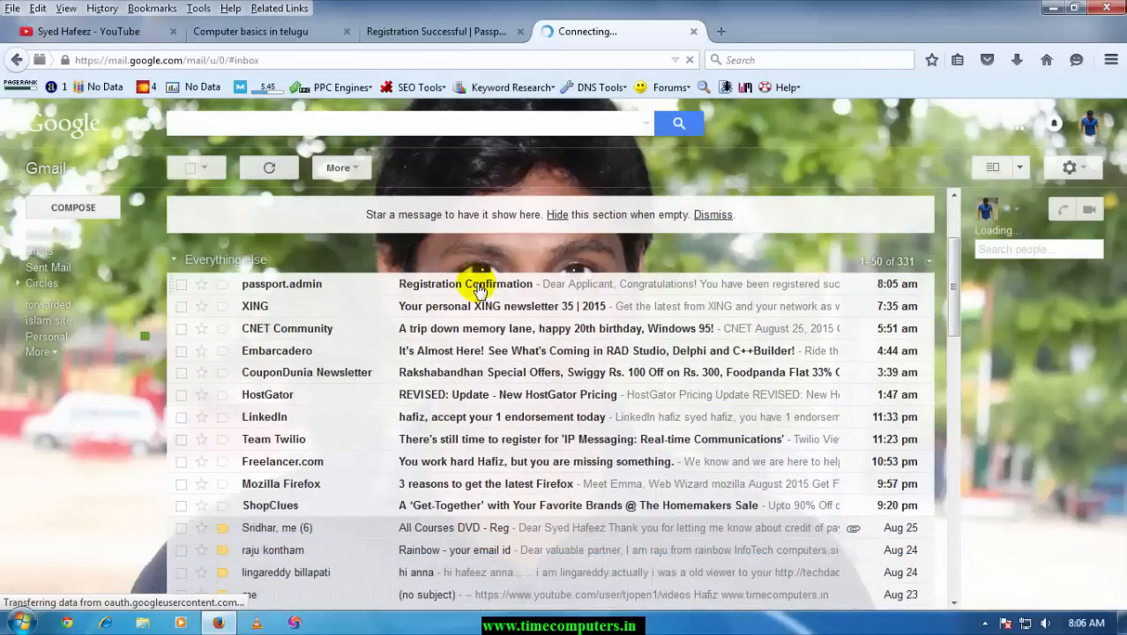
Open the Passport Seva Registration Confirmation email and follow its passportindia activation link
{"action": "left_click", "coordinate": [479, 291]}
{"action": "scroll", "coordinate": [399, 344], "scroll_direction": "down", "scroll_amount": 1}
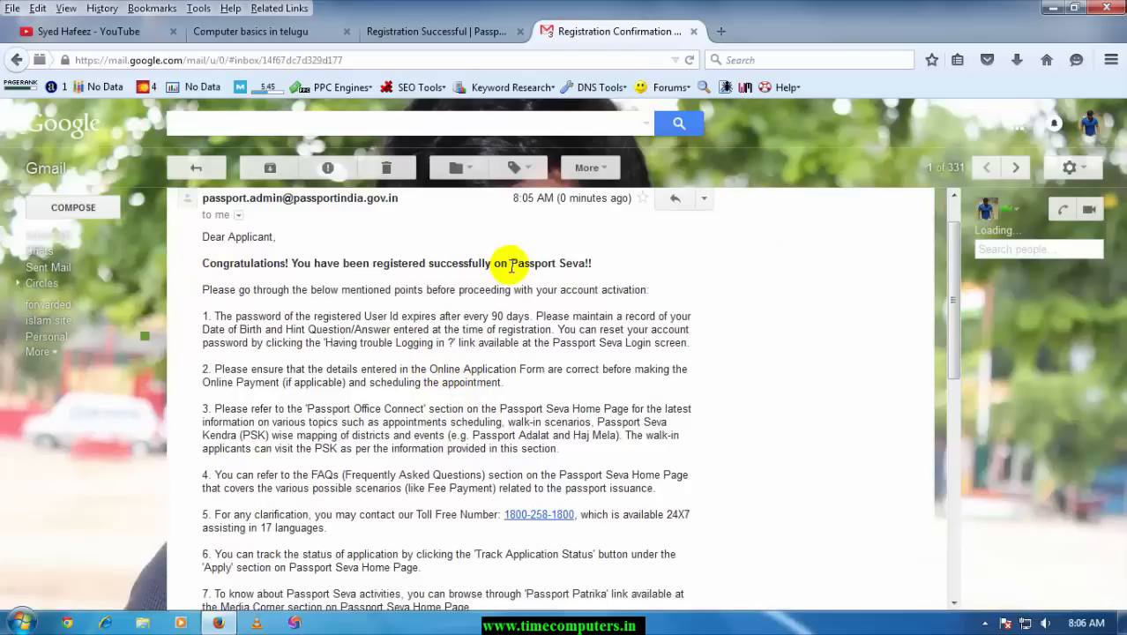
{"action": "scroll", "coordinate": [522, 308], "scroll_direction": "down", "scroll_amount": 1}
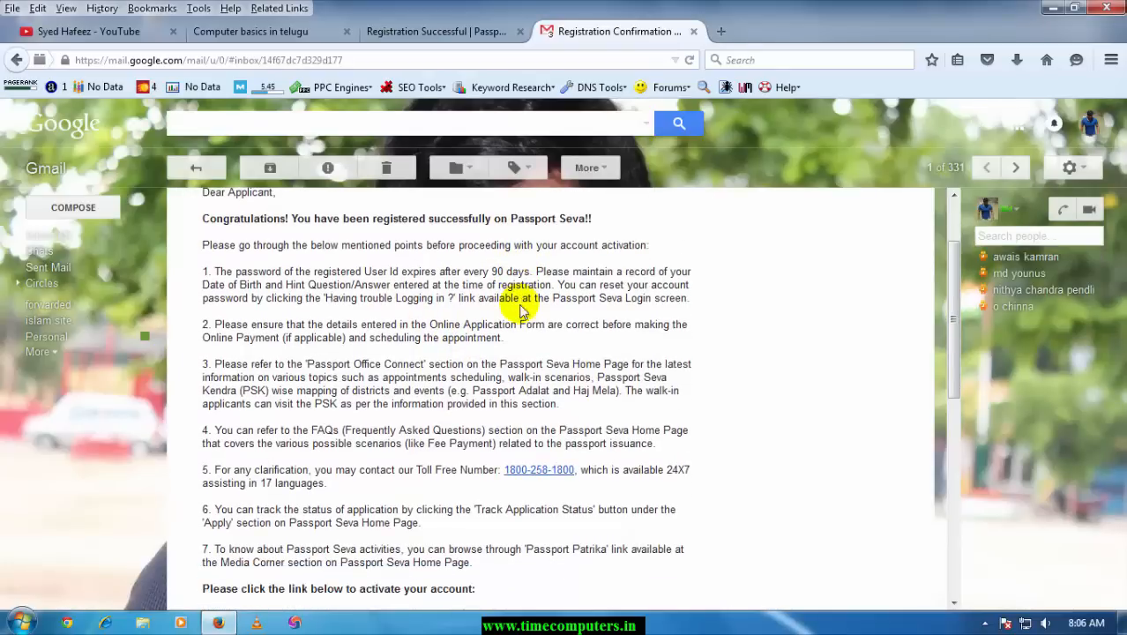
{"action": "scroll", "coordinate": [522, 309], "scroll_direction": "down", "scroll_amount": 4}
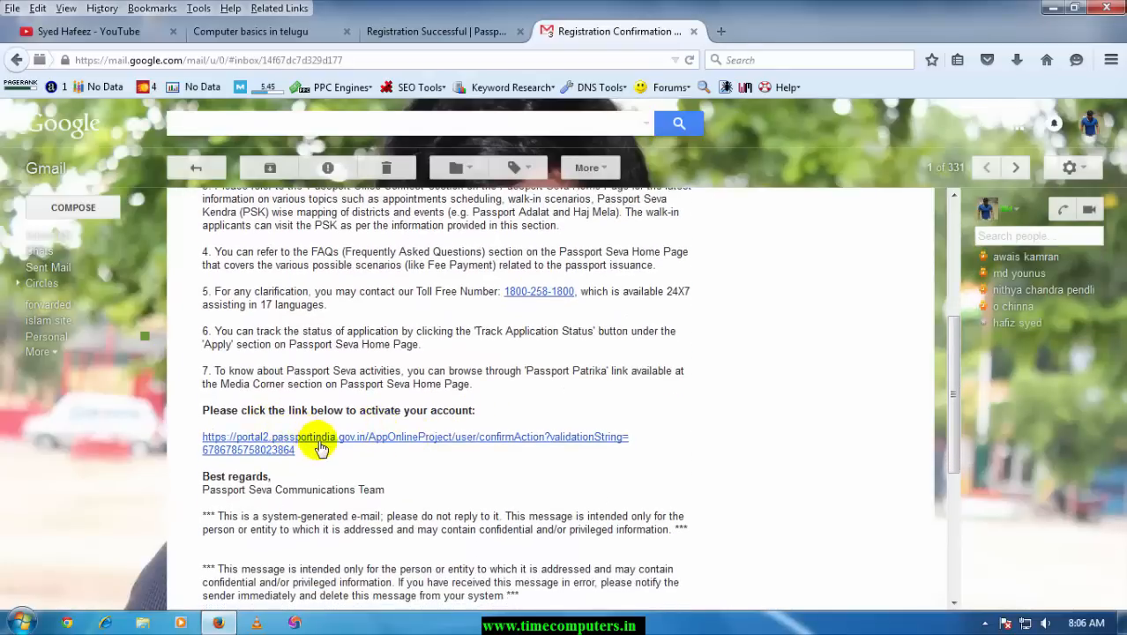
{"action": "left_click", "coordinate": [320, 448]}
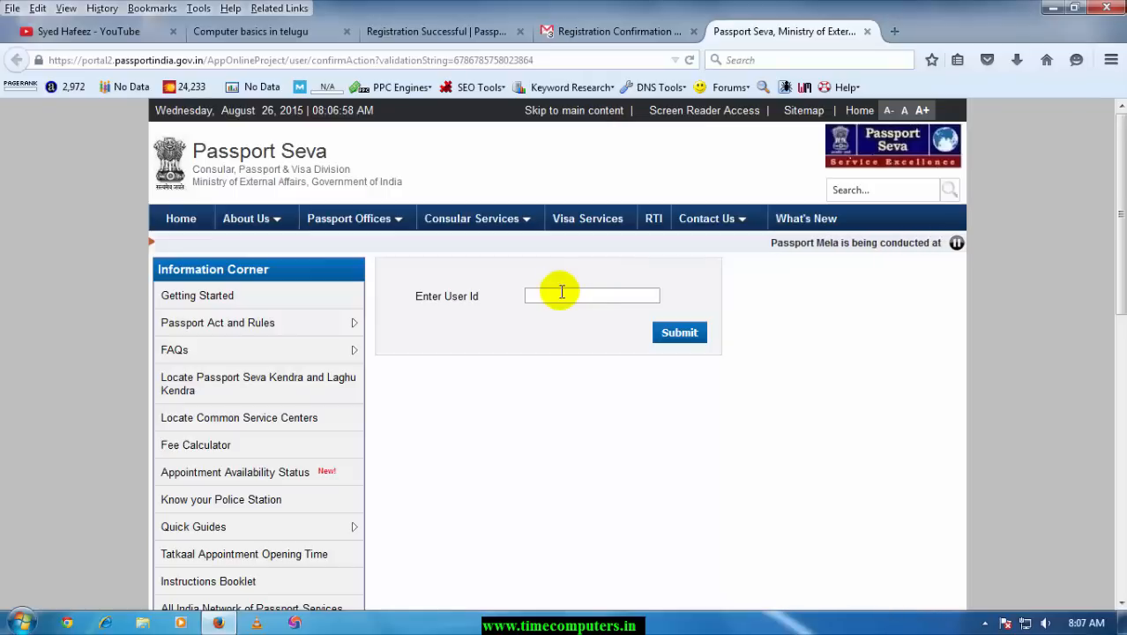
Activate the account by submitting the User Id and confirm the activation message
{"action": "left_click", "coordinate": [562, 293]}
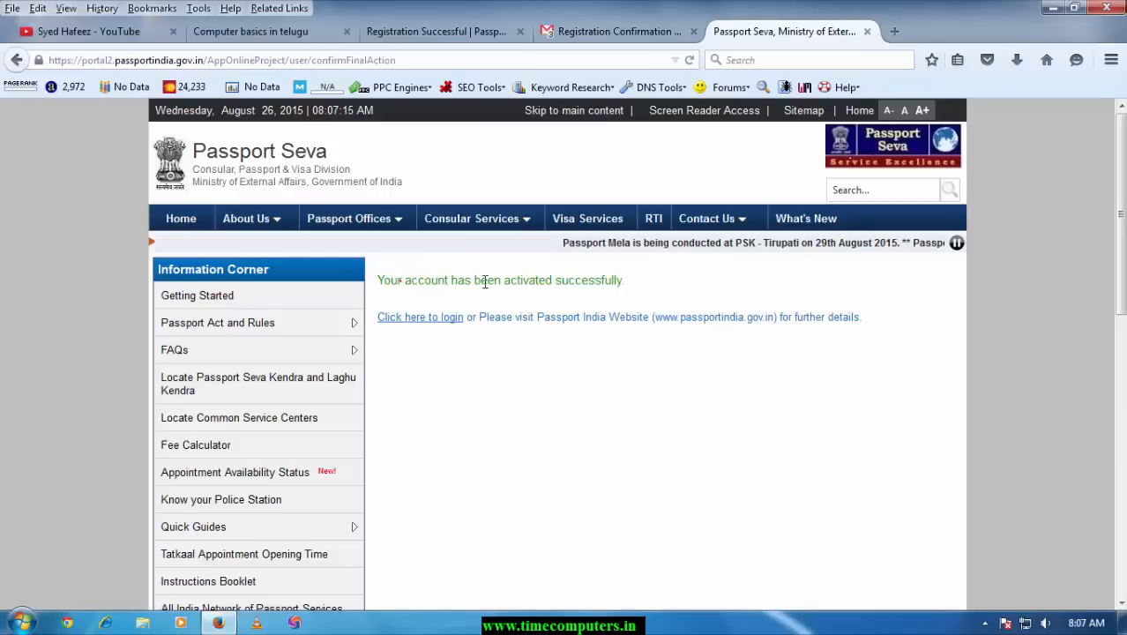
{"action": "left_click_drag", "start_coordinate": [388, 281], "coordinate": [623, 281]}
{"action": "left_click", "coordinate": [541, 302]}
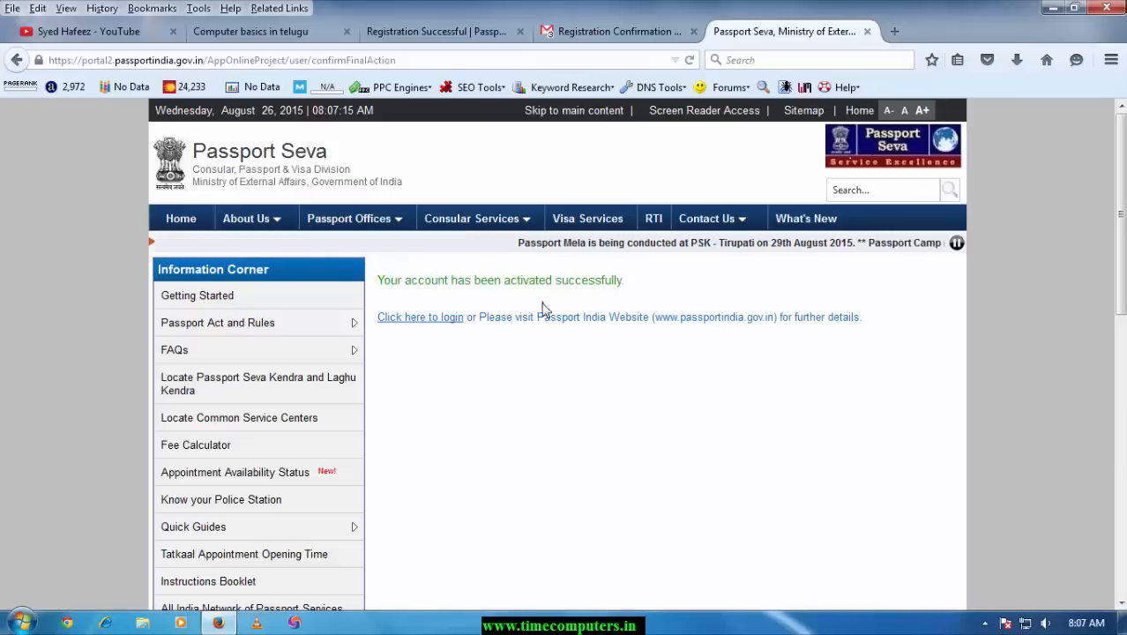
Log in with the saved Login Id, password and captcha, declining to save the password
{"action": "left_click", "coordinate": [426, 319]}
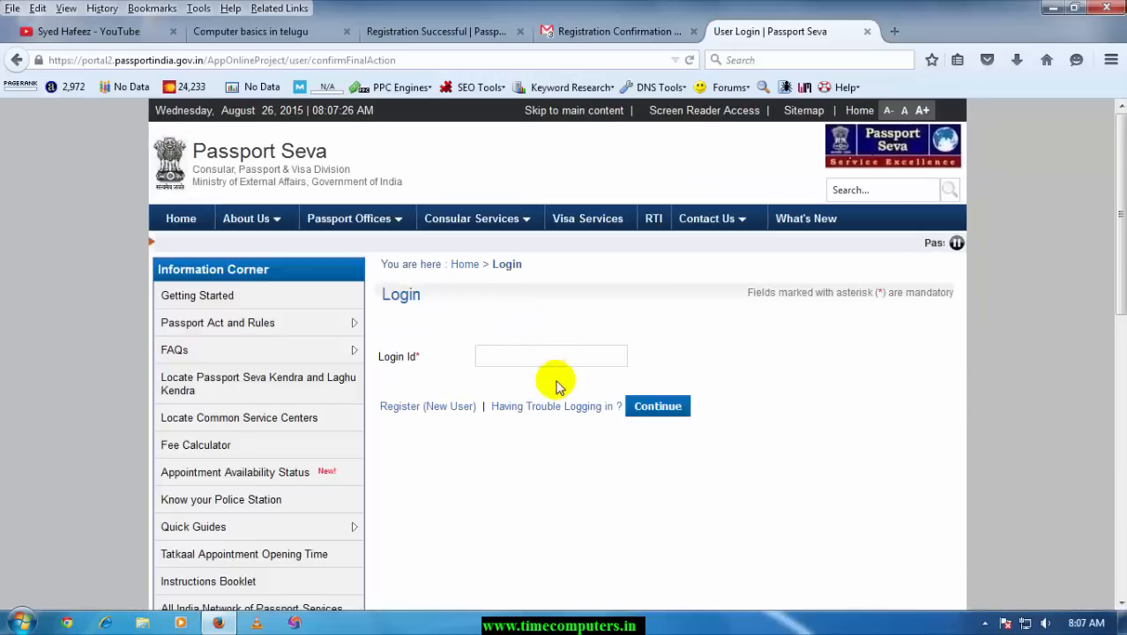
{"action": "left_click", "coordinate": [525, 361]}
{"action": "left_click", "coordinate": [514, 376]}
{"action": "left_click", "coordinate": [657, 407]}
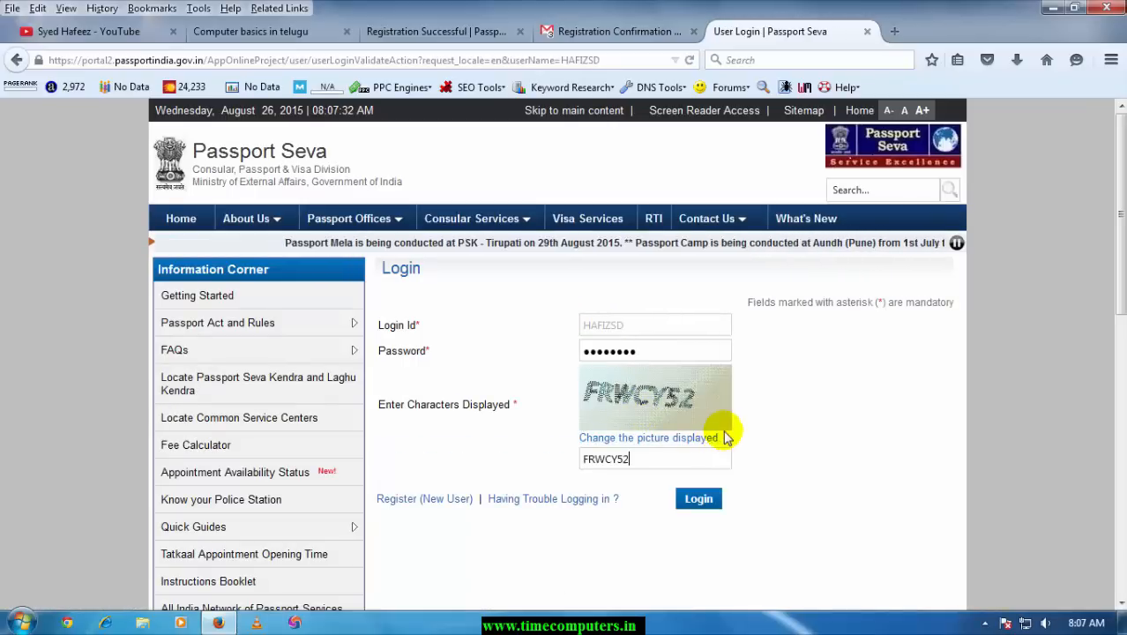
{"action": "left_click", "coordinate": [700, 500]}
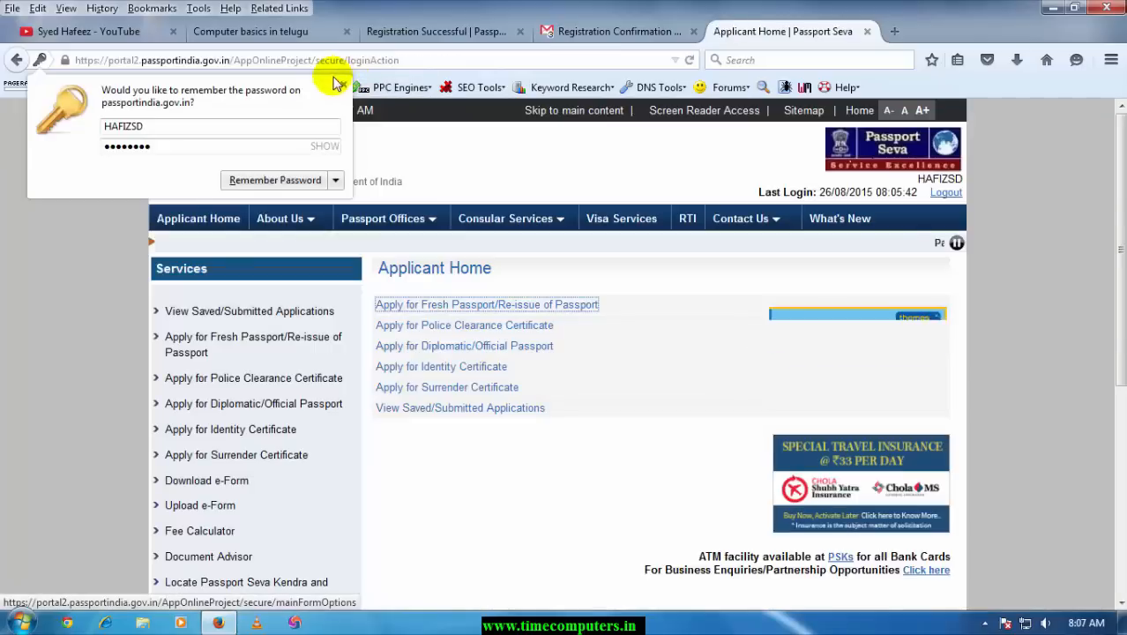
{"action": "left_click", "coordinate": [408, 487]}
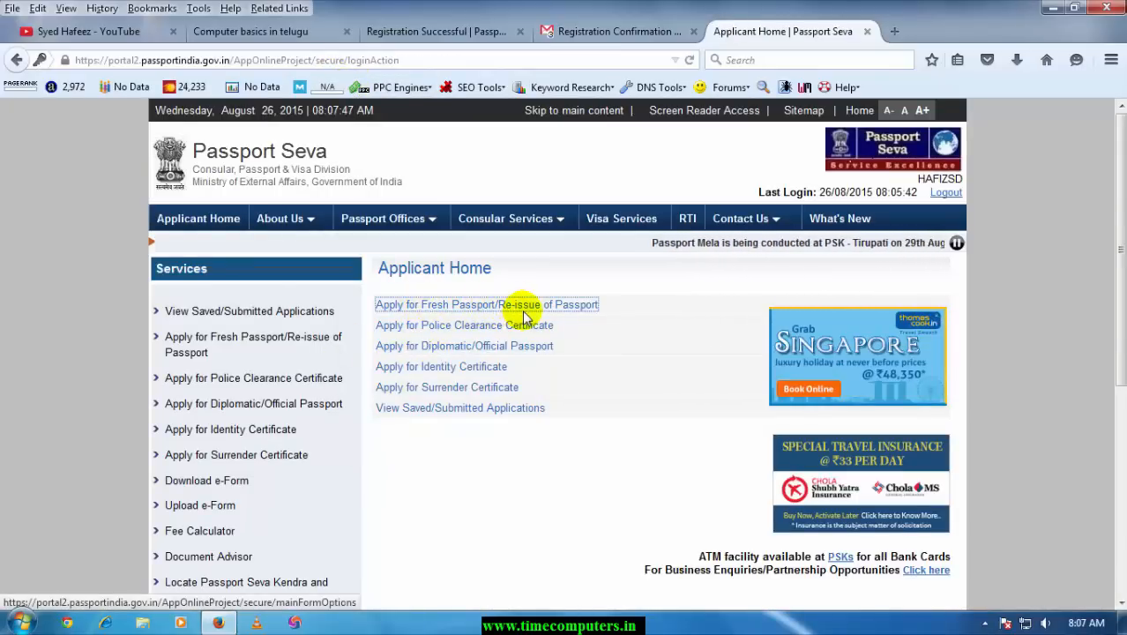
Under Apply for Fresh Passport, choose Alternative 2 to fill the application form online
{"action": "left_click", "coordinate": [436, 307]}
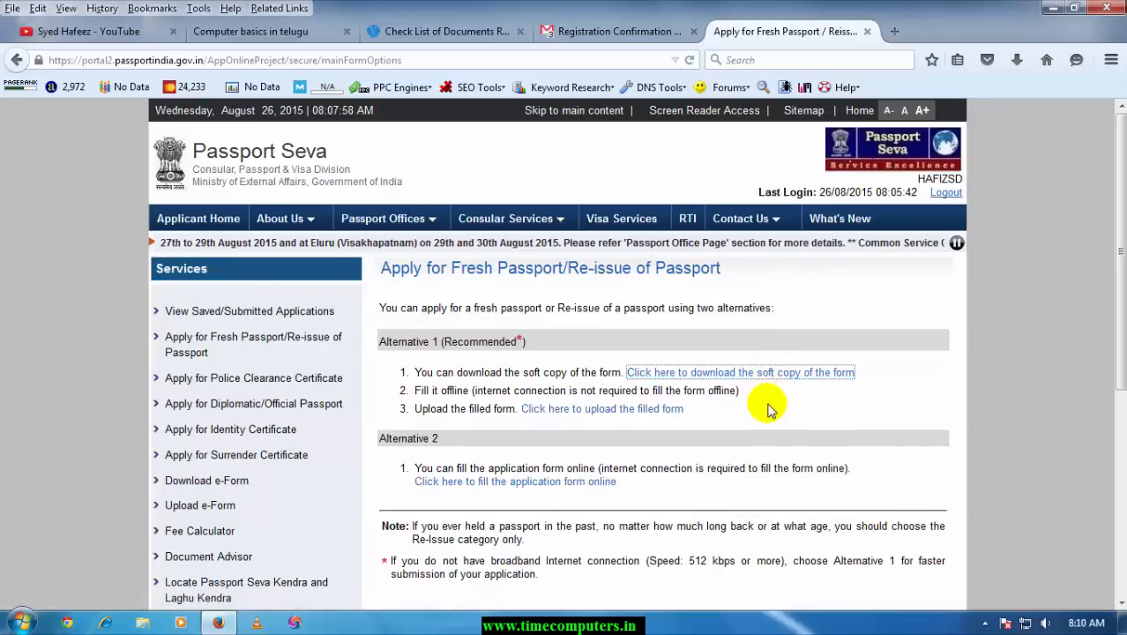
{"action": "scroll", "coordinate": [382, 413], "scroll_direction": "down", "scroll_amount": 2}
{"action": "left_click_drag", "start_coordinate": [391, 344], "coordinate": [439, 345]}
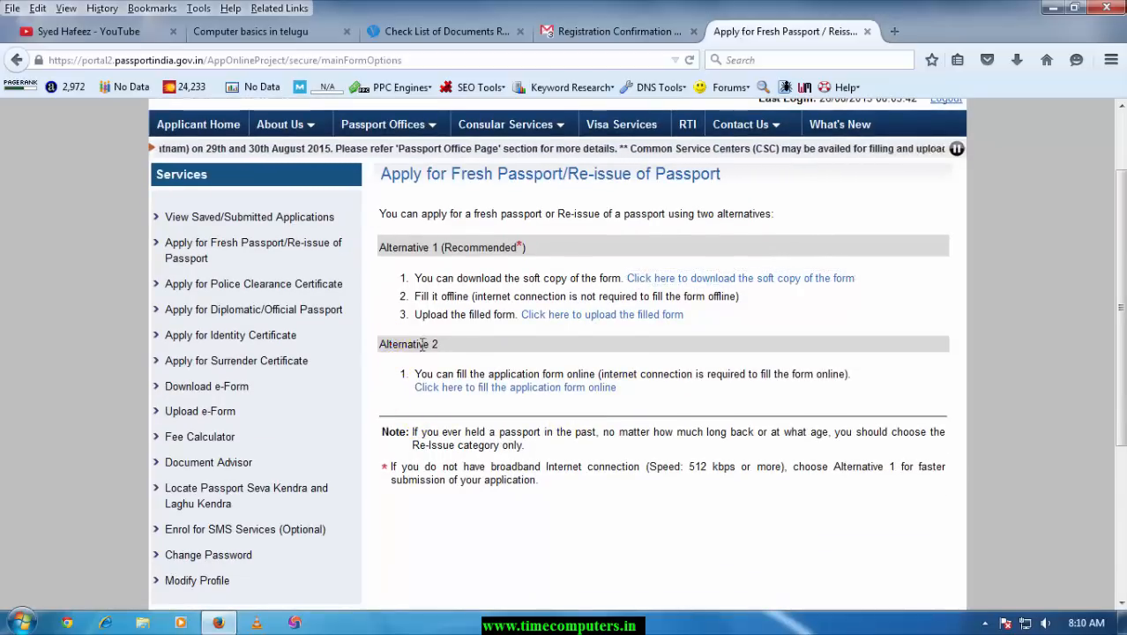
{"action": "left_click", "coordinate": [500, 395]}
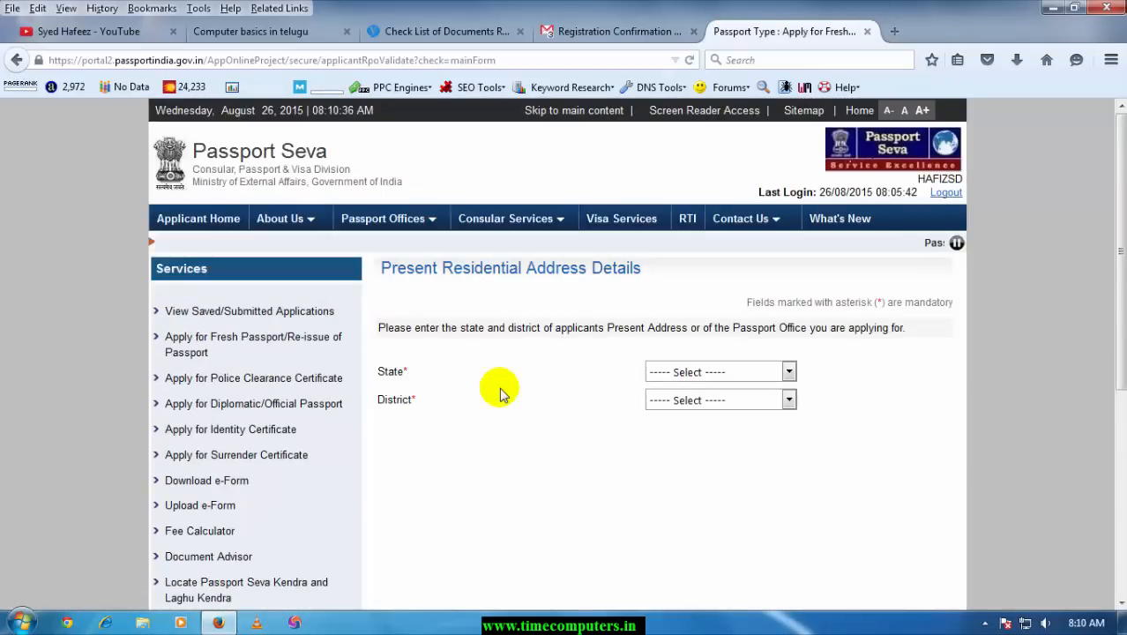
Set State to Telangana and District to Karimnagar for the present address
{"action": "left_click", "coordinate": [788, 371]}
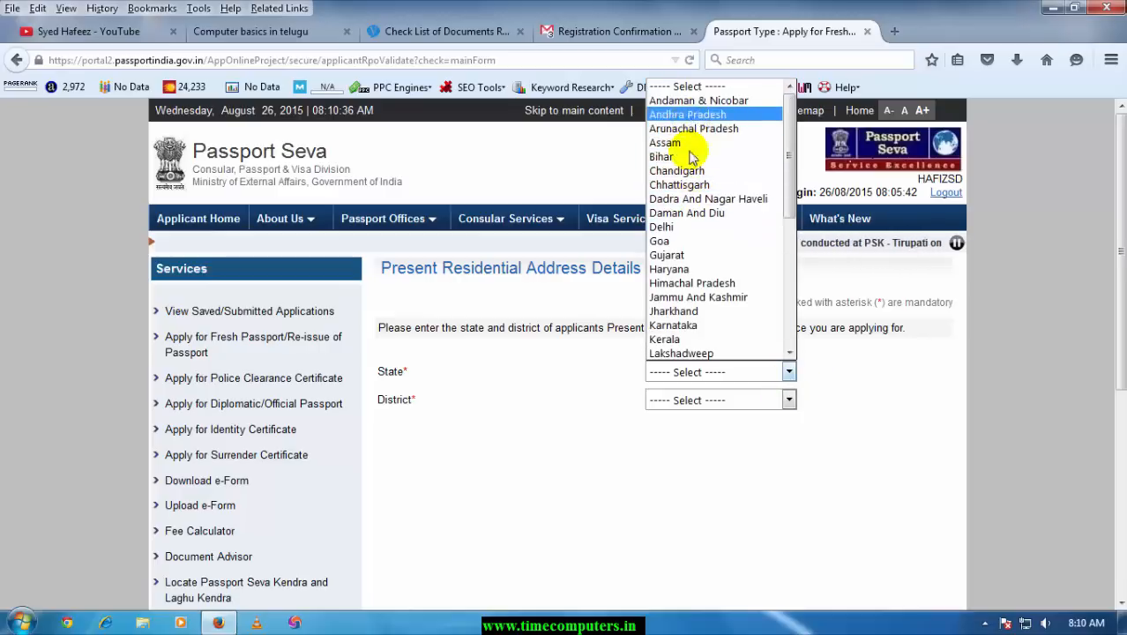
{"action": "scroll", "coordinate": [702, 271], "scroll_direction": "down", "scroll_amount": 5}
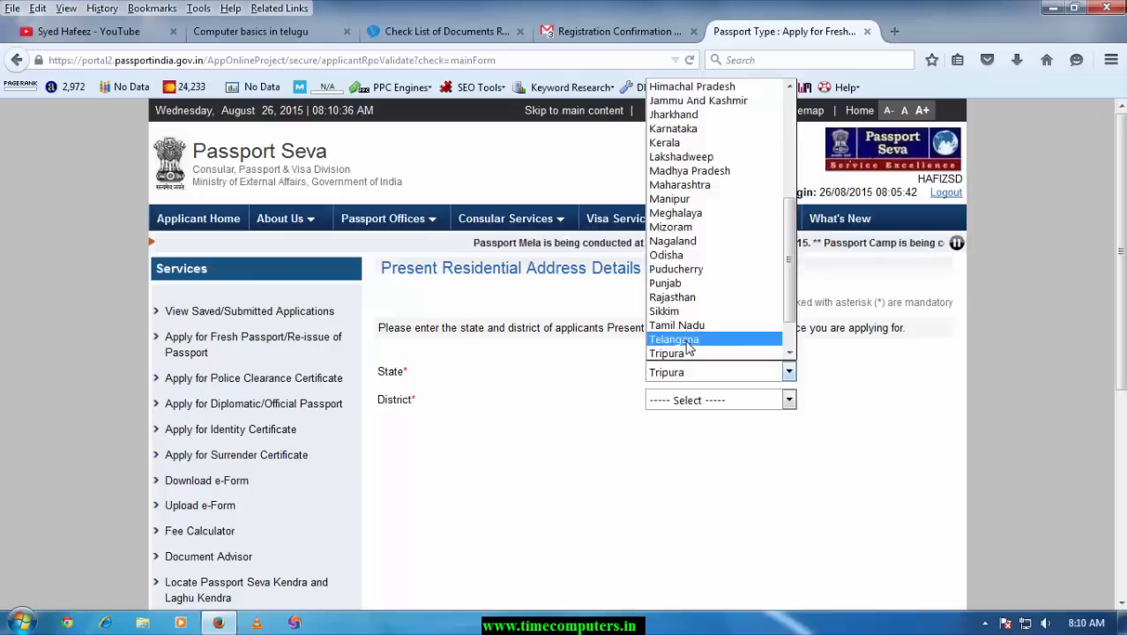
{"action": "left_click", "coordinate": [692, 340]}
{"action": "left_click", "coordinate": [684, 403]}
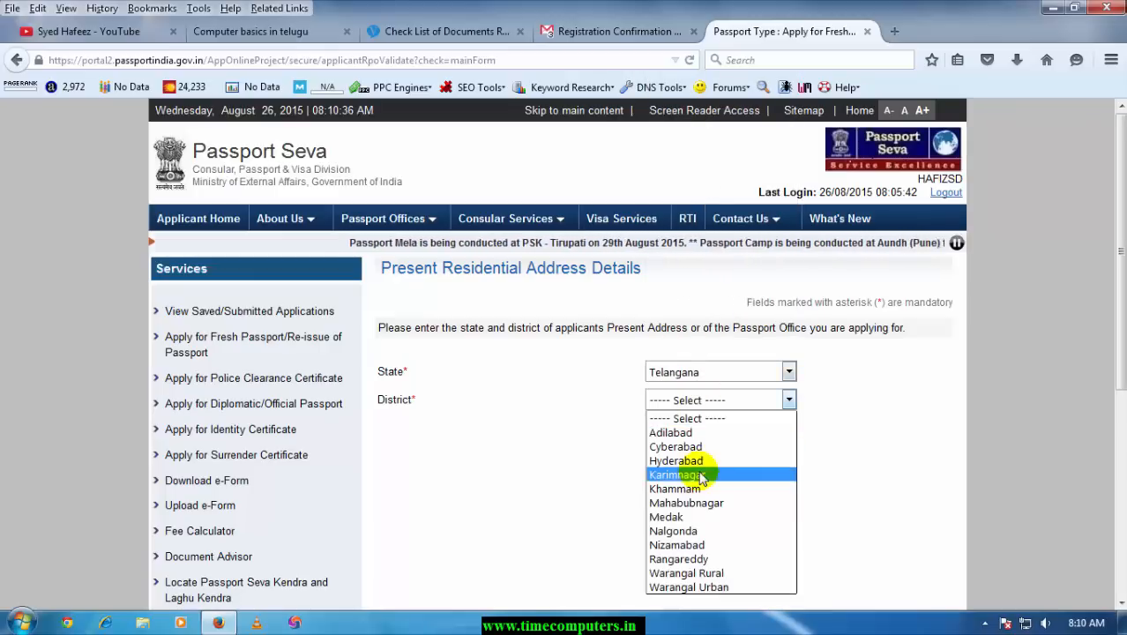
{"action": "left_click", "coordinate": [699, 473]}
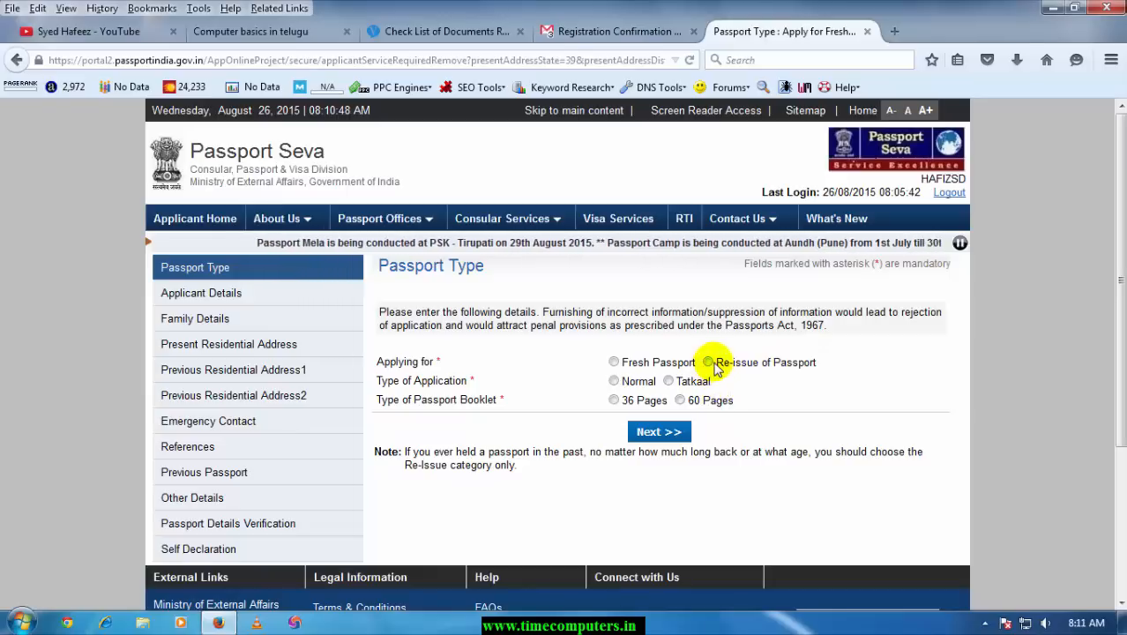
Choose Fresh Passport with a 36-page booklet and continue to Applicant Details
{"action": "left_click", "coordinate": [614, 364]}
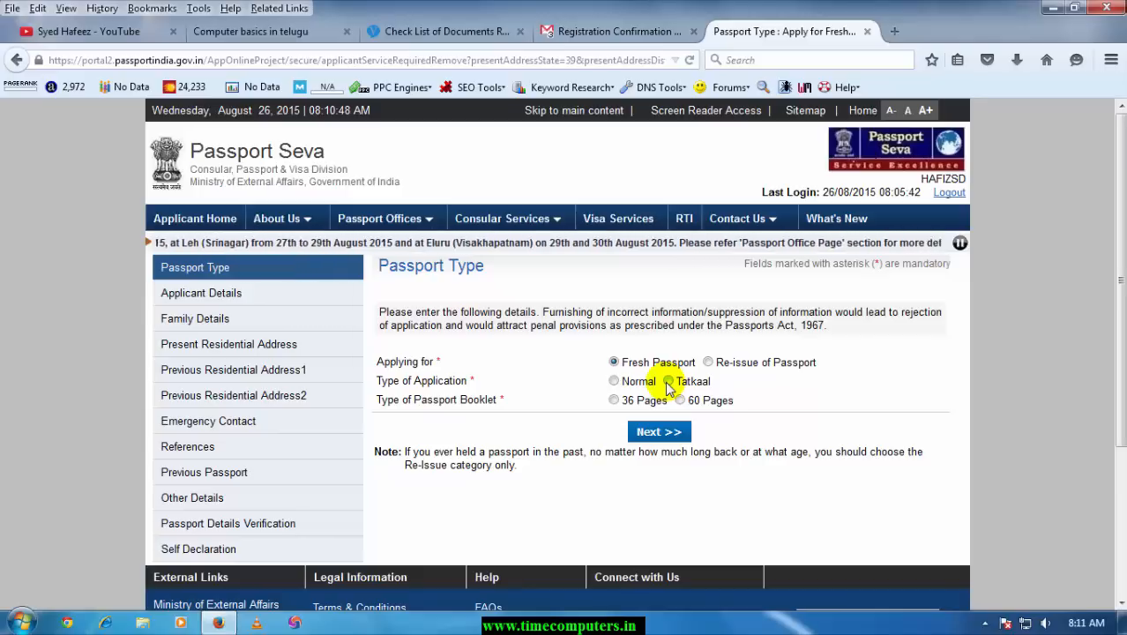
{"action": "left_click", "coordinate": [615, 401]}
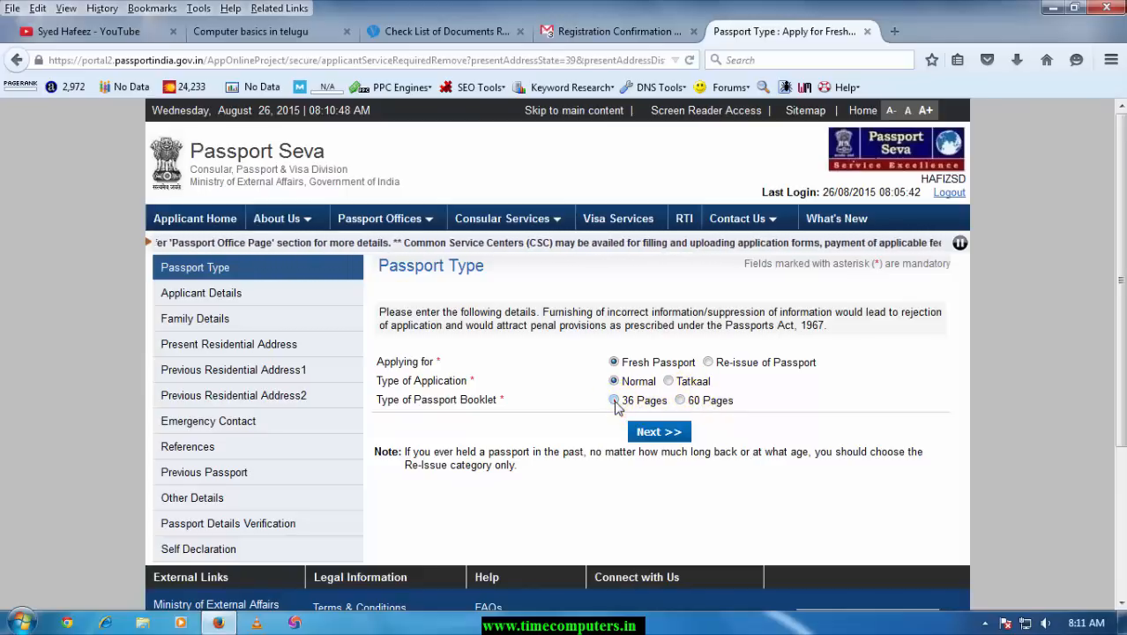
{"action": "left_click", "coordinate": [648, 434]}
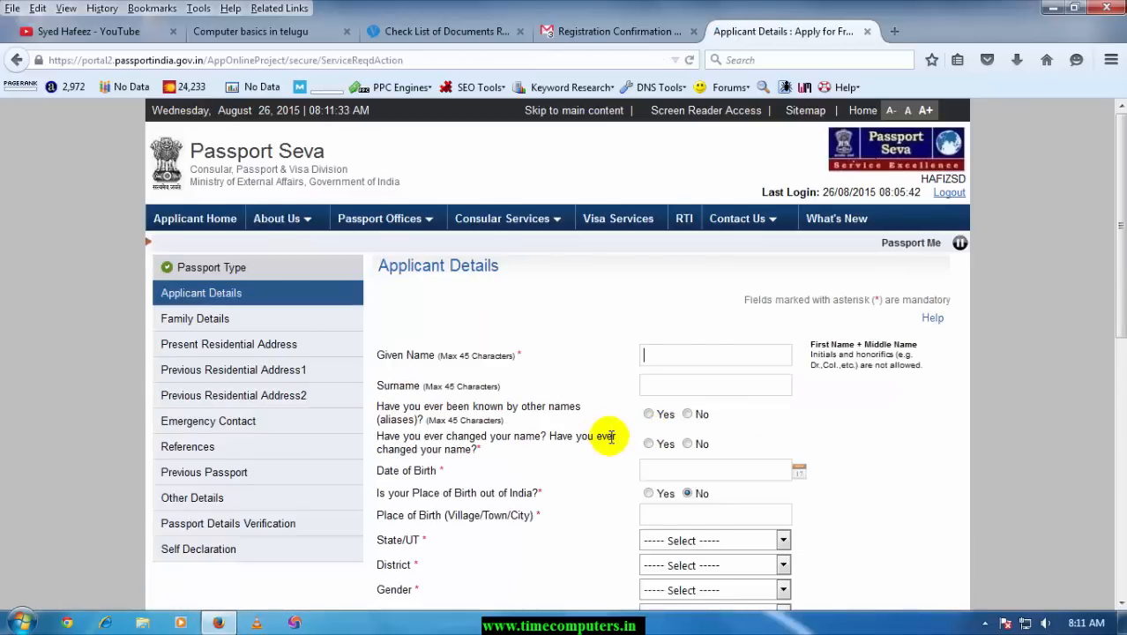
Enter the applicant's given name and surname
{"action": "scroll", "coordinate": [679, 440], "scroll_direction": "down", "scroll_amount": 2}
{"action": "key", "text": "Tab"}
{"action": "key", "text": "Tab"}
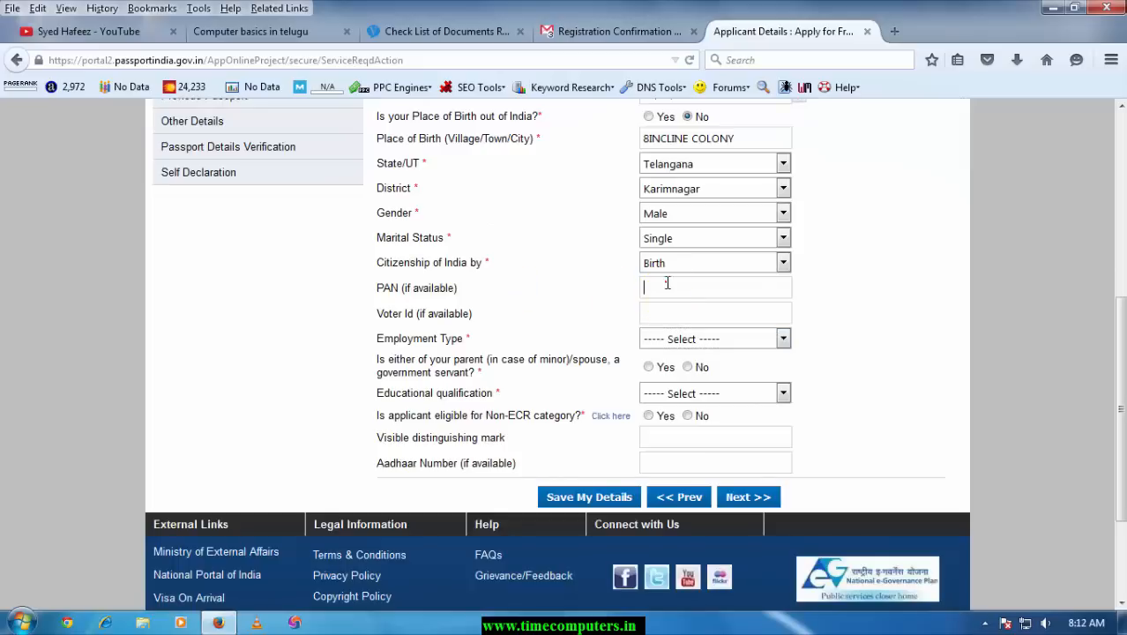
Set Employment Type to Self Employed and answer No to the parent/spouse government-servant question
{"action": "left_click", "coordinate": [689, 343]}
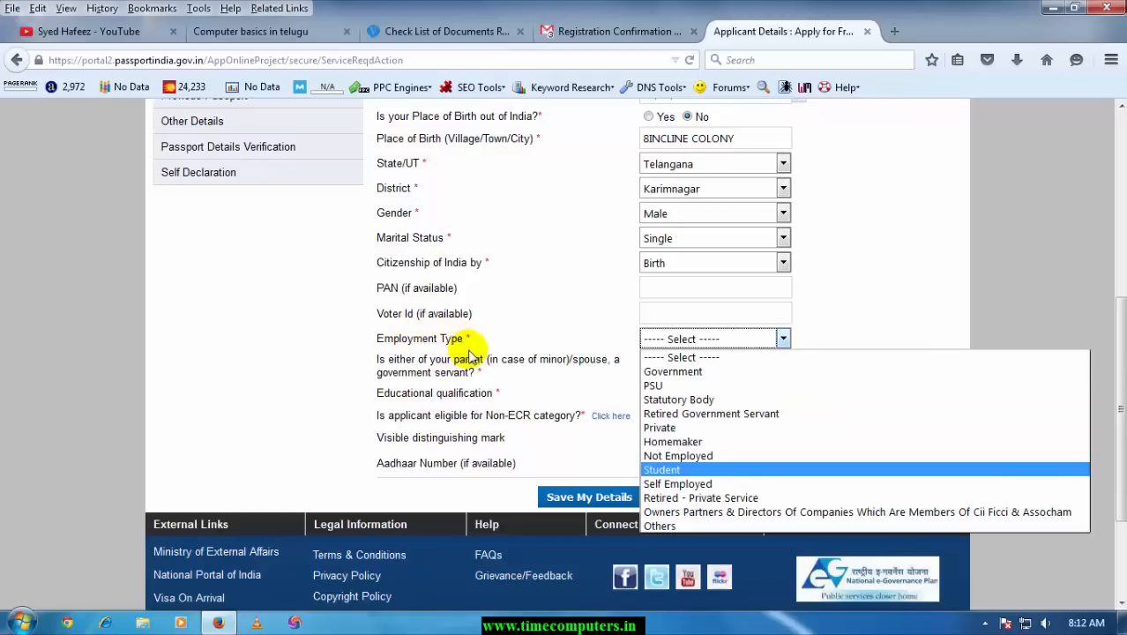
{"action": "left_click", "coordinate": [683, 485]}
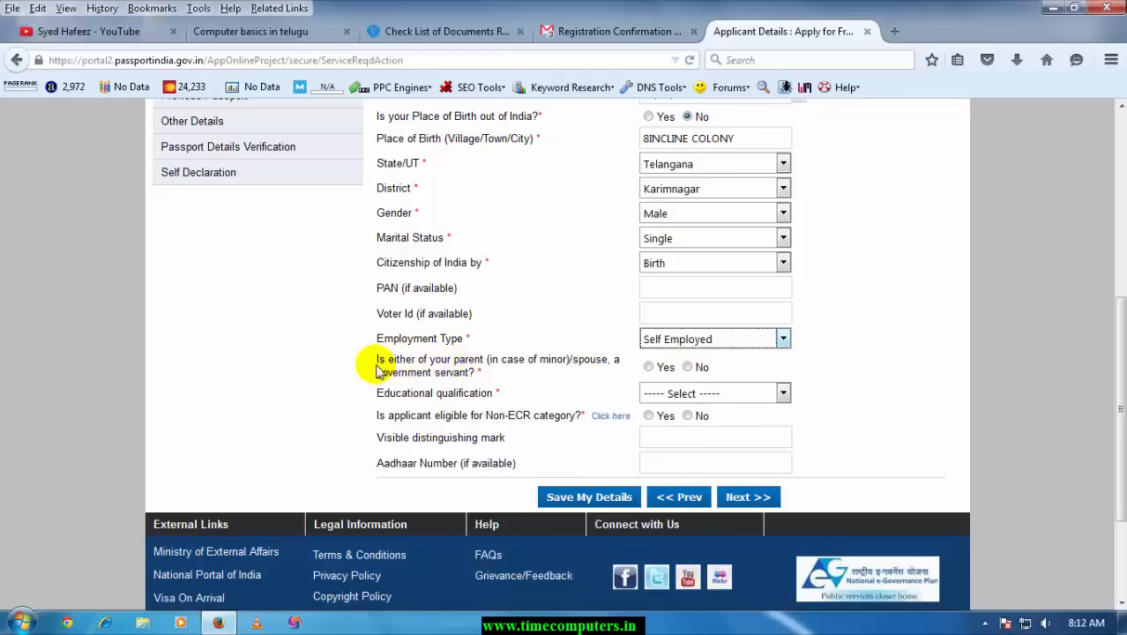
{"action": "left_click_drag", "start_coordinate": [377, 371], "coordinate": [494, 365]}
{"action": "left_click", "coordinate": [516, 368]}
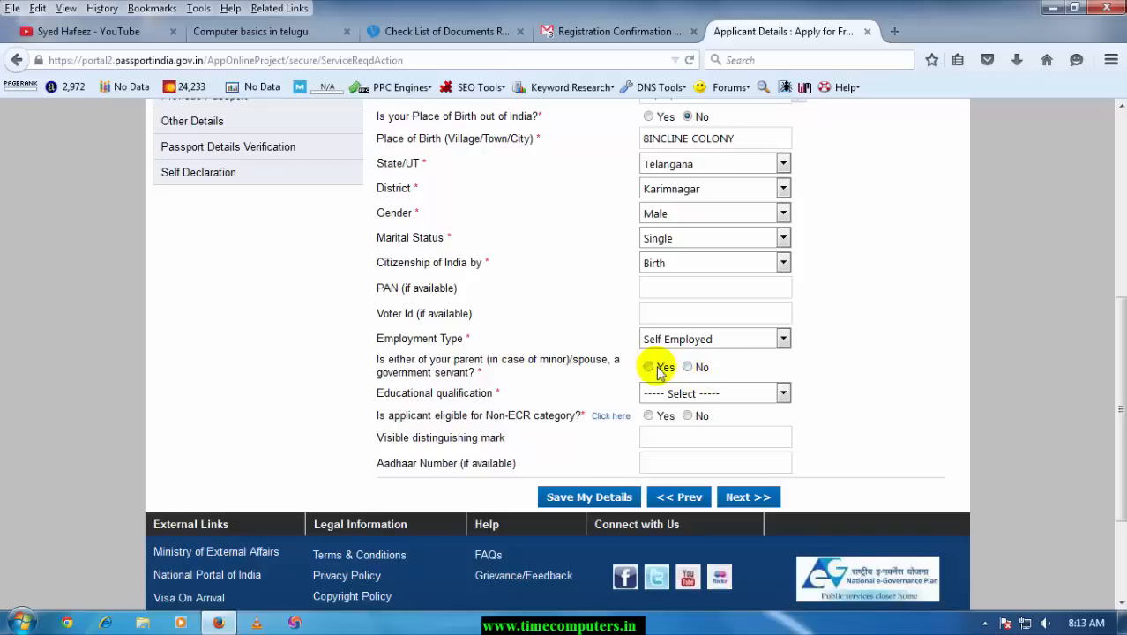
{"action": "left_click", "coordinate": [687, 366]}
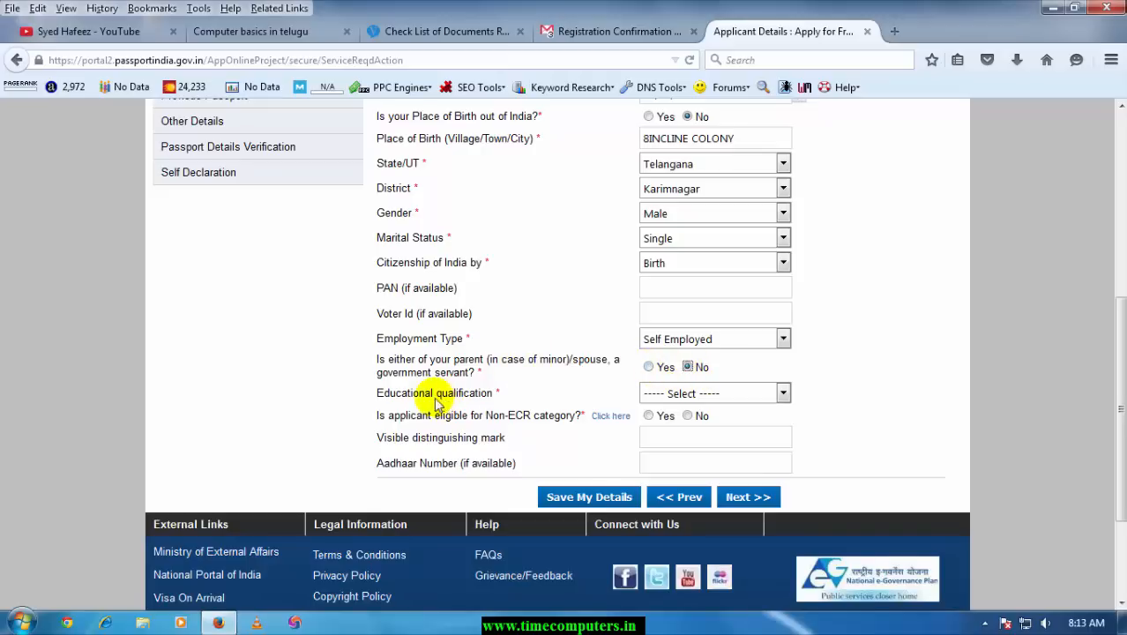
Set education to Graduate And Above, mark Non-ECR eligible, and save the applicant details
{"action": "left_click", "coordinate": [654, 393]}
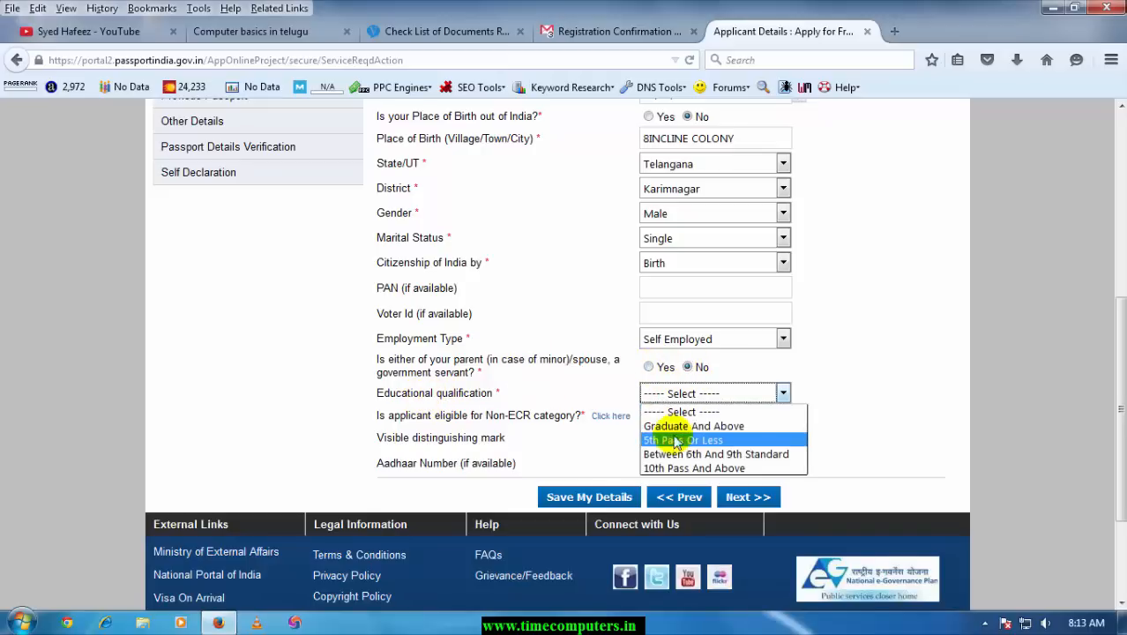
{"action": "left_click", "coordinate": [670, 426]}
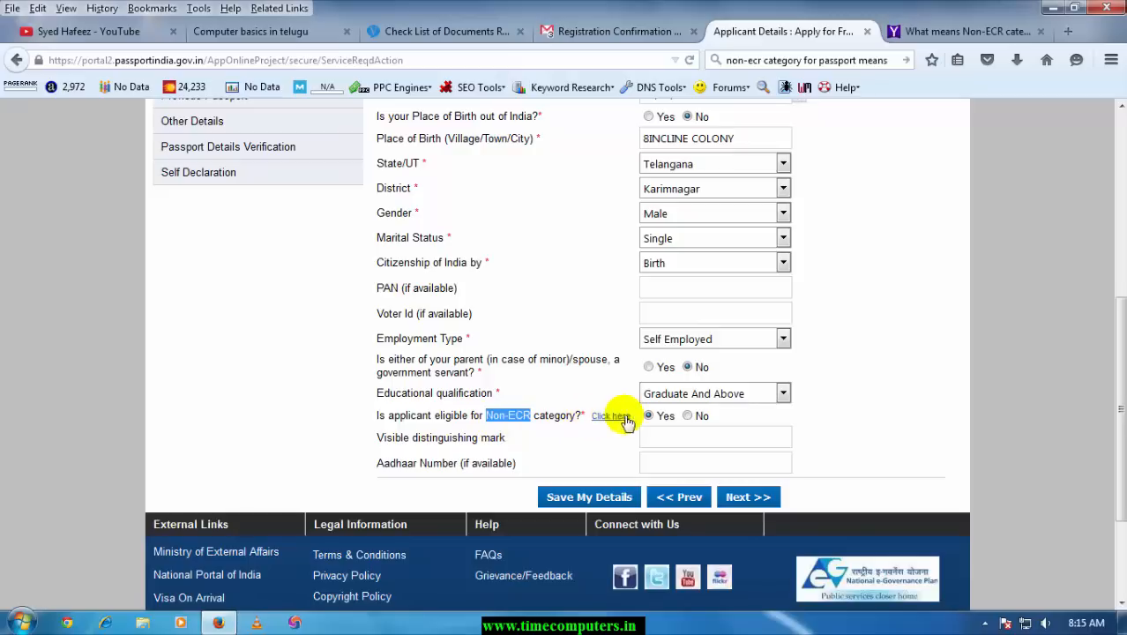
{"action": "left_click", "coordinate": [667, 423]}
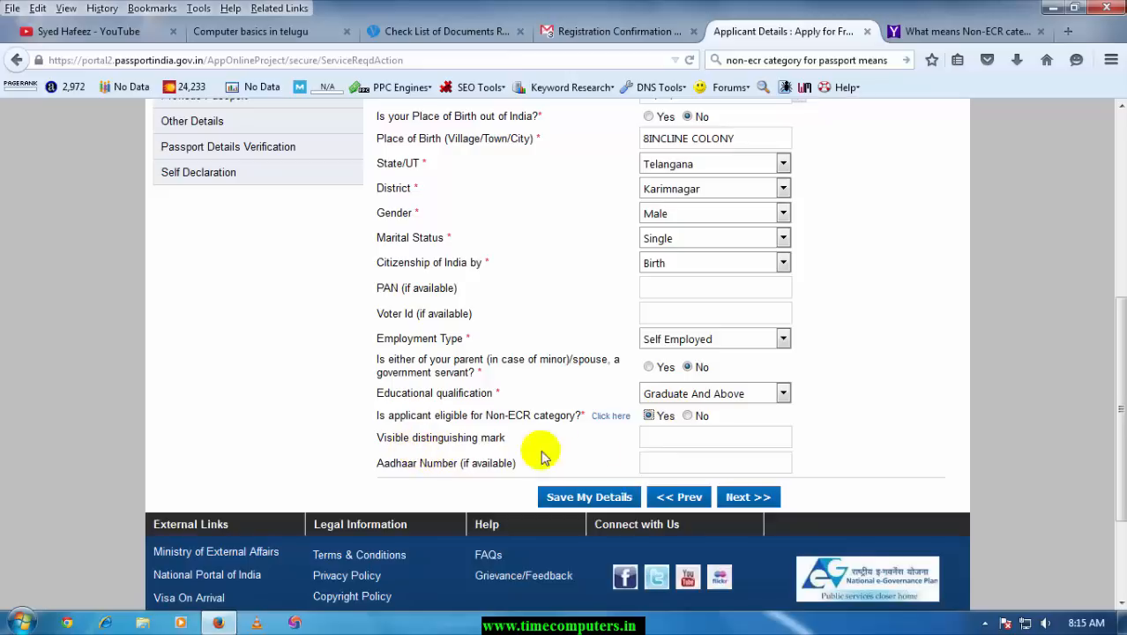
{"action": "left_click", "coordinate": [669, 438]}
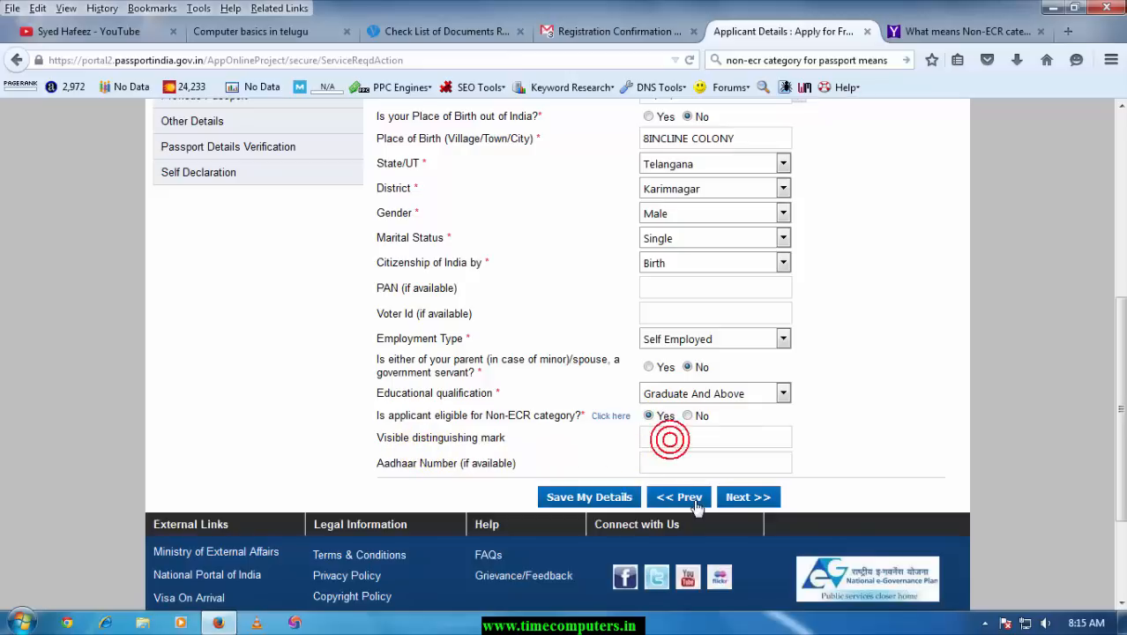
{"action": "left_click", "coordinate": [741, 498]}
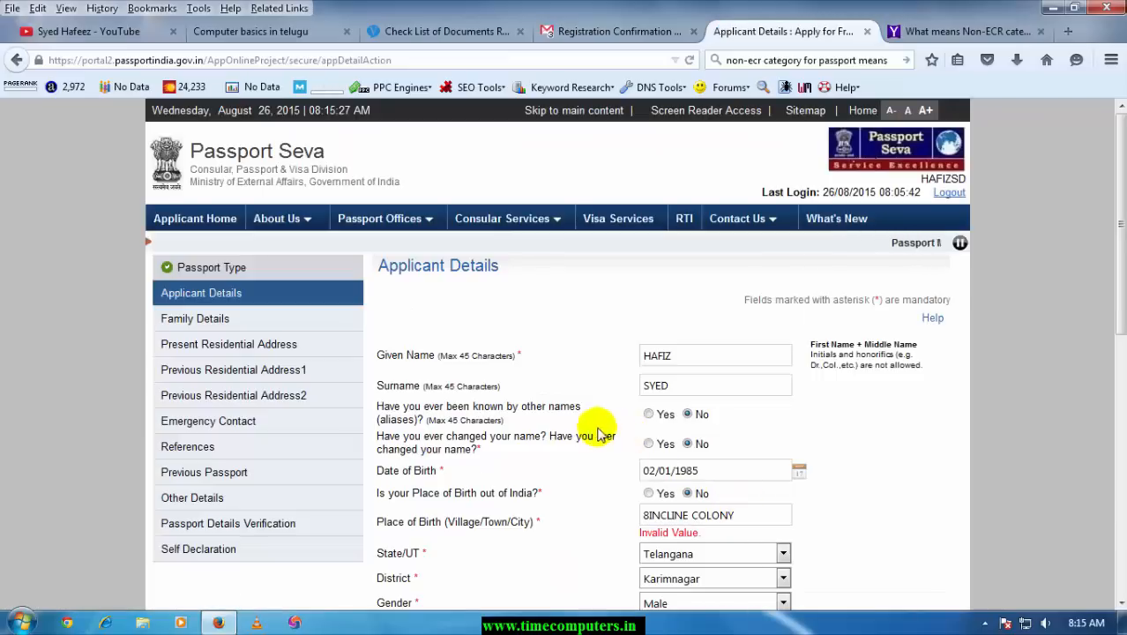
{"action": "scroll", "coordinate": [580, 406], "scroll_direction": "down", "scroll_amount": 3}
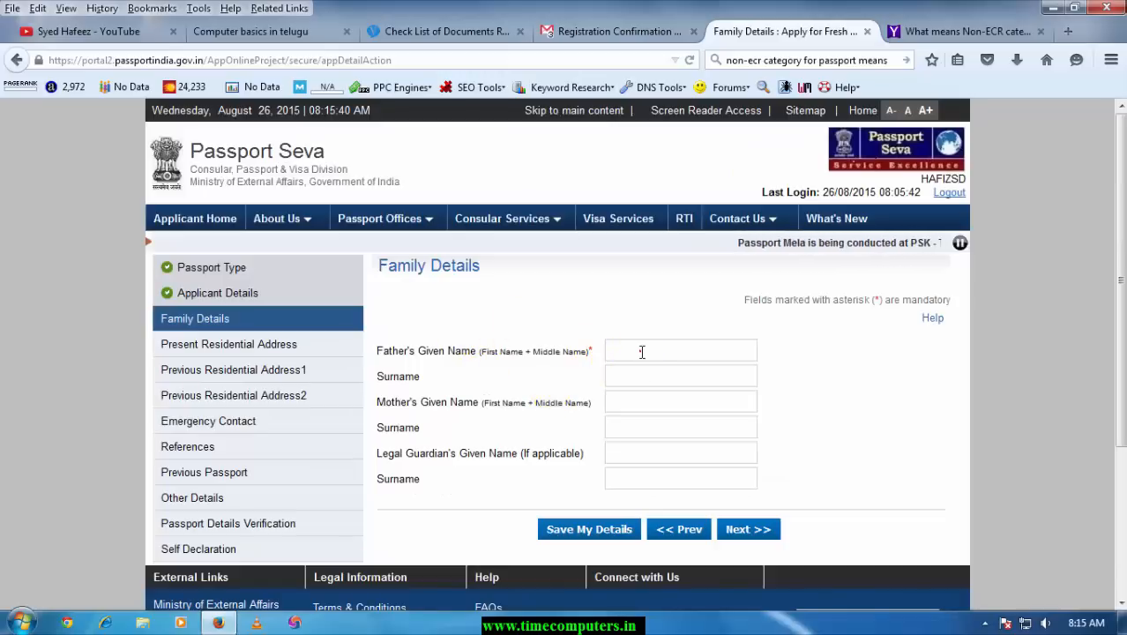
Start entering the father's given name on the Family Details form
{"action": "left_click", "coordinate": [641, 351]}
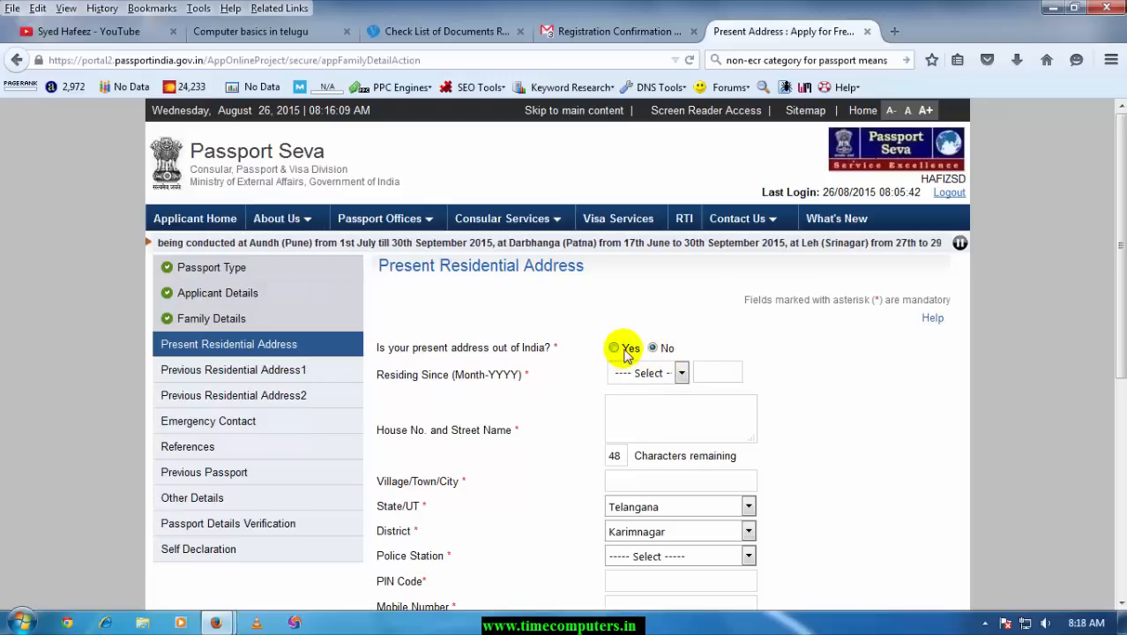
Enter the present address since January 1985, with Godavarikhani II Town police station, PIN and e-mail
{"action": "scroll", "coordinate": [603, 353], "scroll_direction": "down", "scroll_amount": 2}
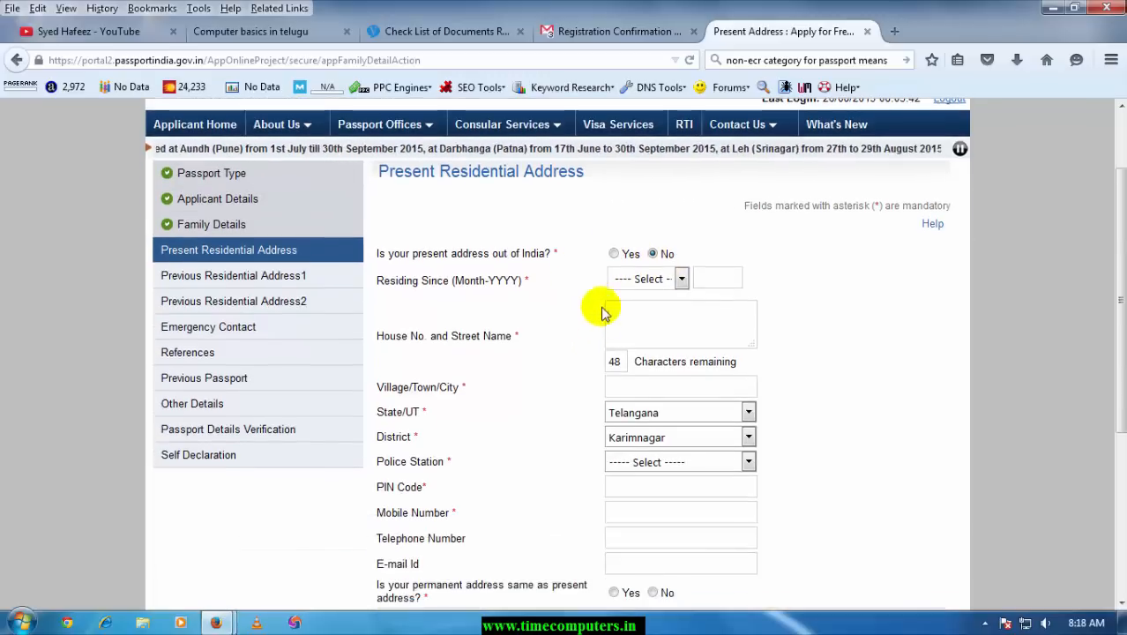
{"action": "left_click", "coordinate": [666, 280]}
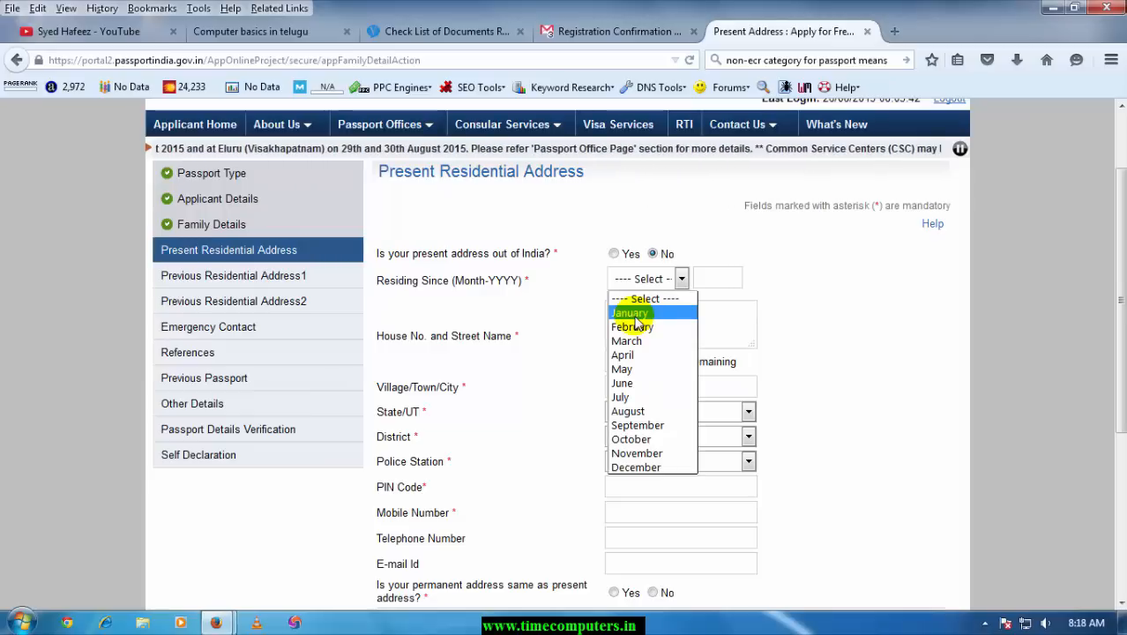
{"action": "left_click", "coordinate": [635, 314]}
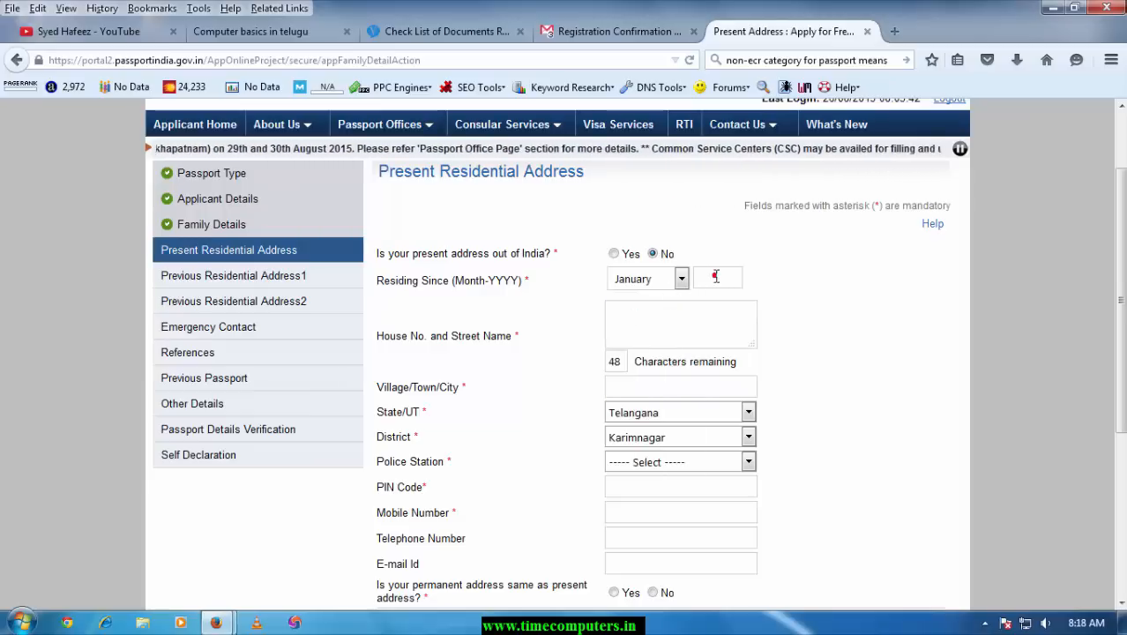
{"action": "left_click", "coordinate": [715, 277]}
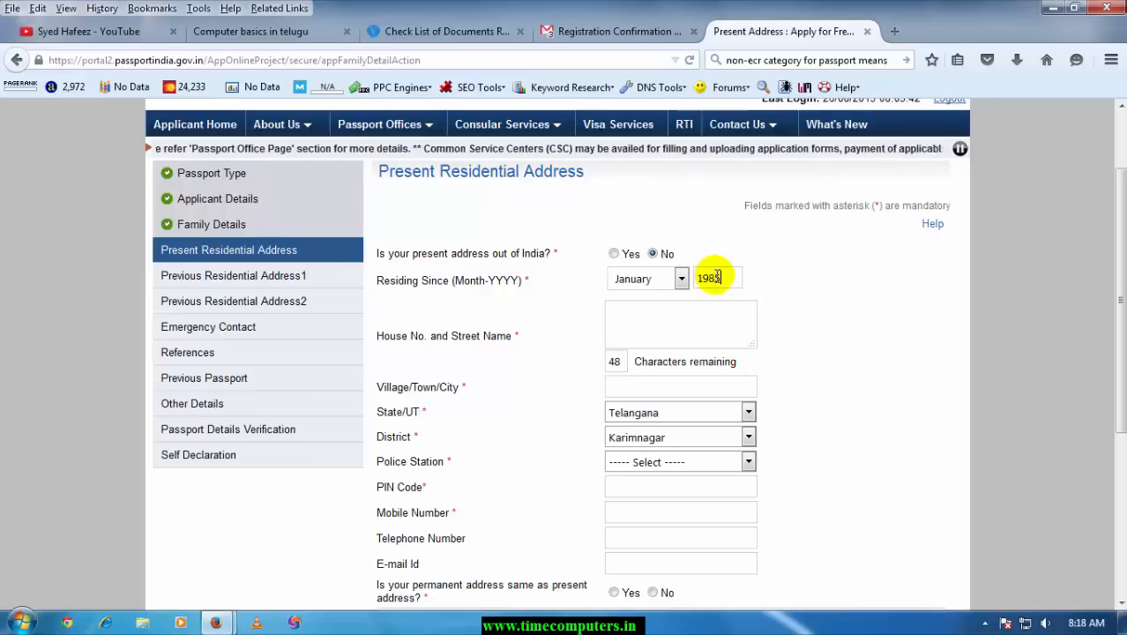
{"action": "left_click", "coordinate": [655, 334]}
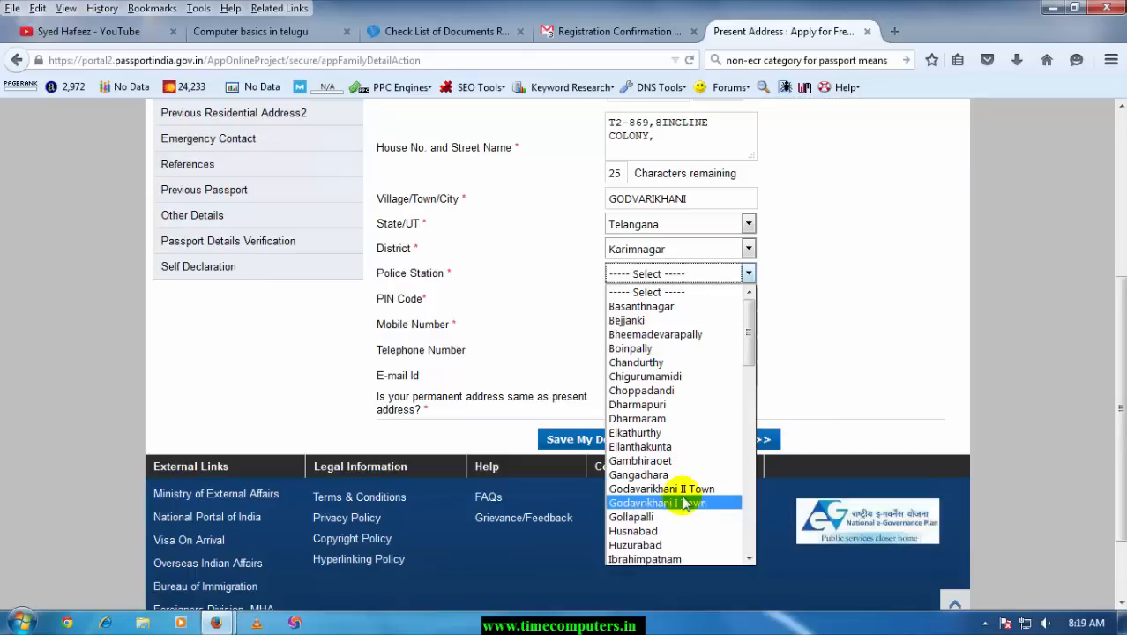
{"action": "left_click", "coordinate": [680, 489]}
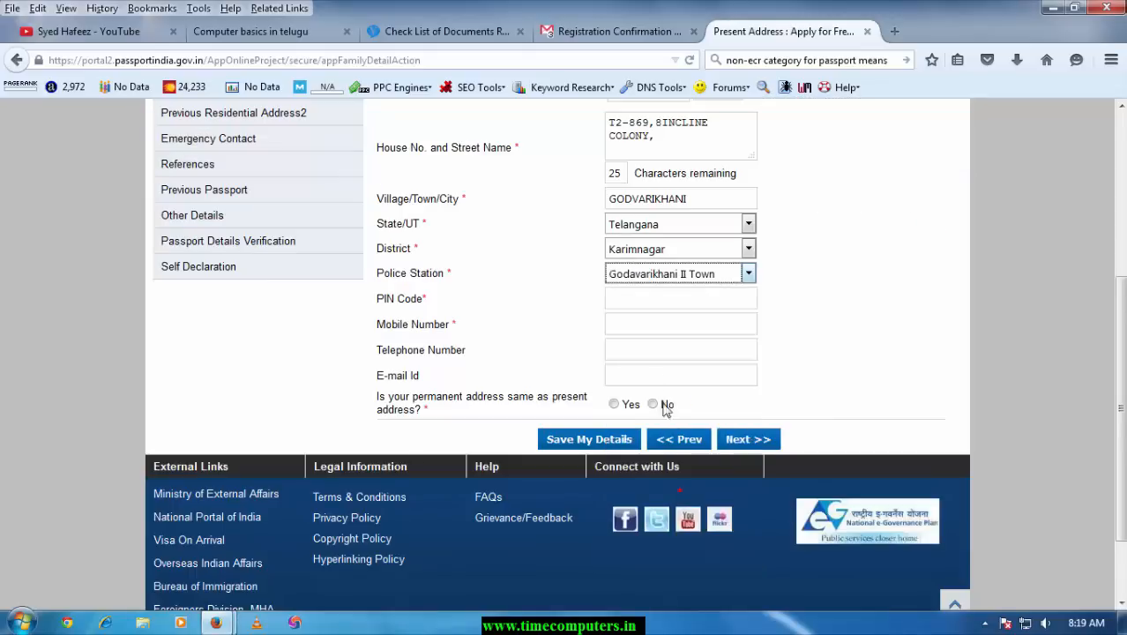
{"action": "left_click", "coordinate": [679, 301]}
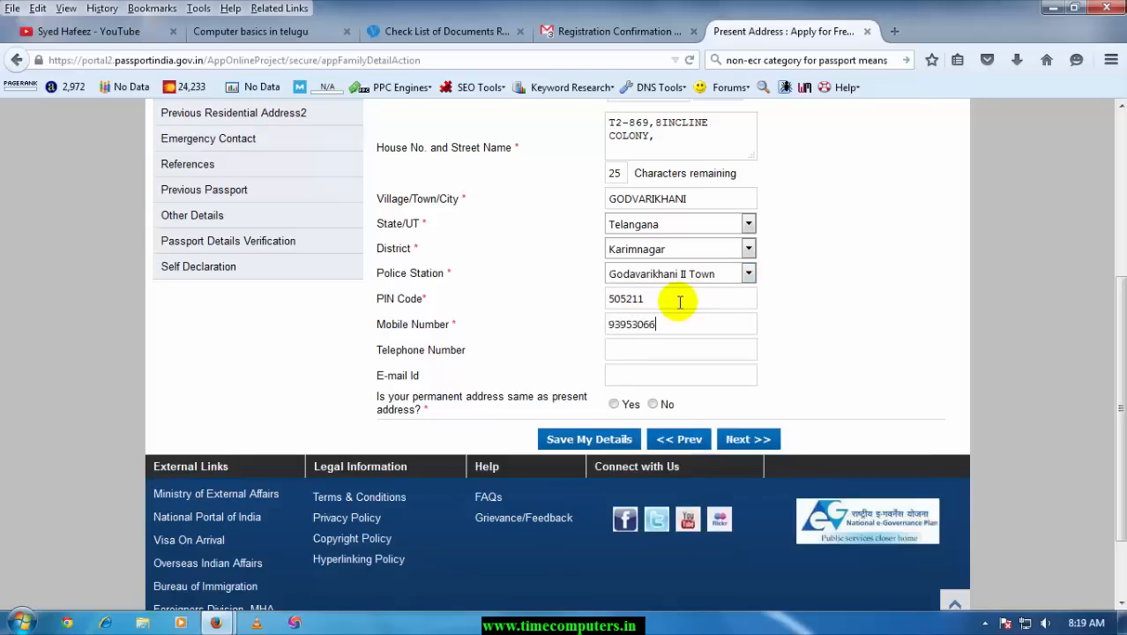
{"action": "left_click", "coordinate": [644, 368]}
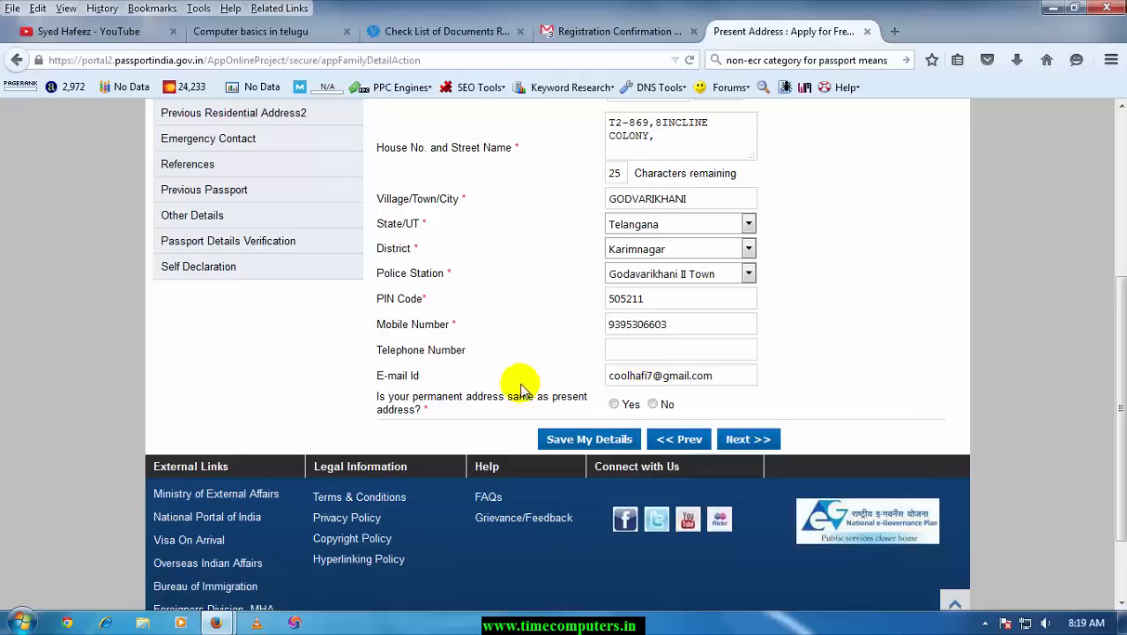
Mark the permanent address as different, fill in its house and street, and save
{"action": "left_click", "coordinate": [653, 404]}
{"action": "left_click", "coordinate": [643, 443]}
{"action": "scroll", "coordinate": [643, 443], "scroll_direction": "down", "scroll_amount": 2}
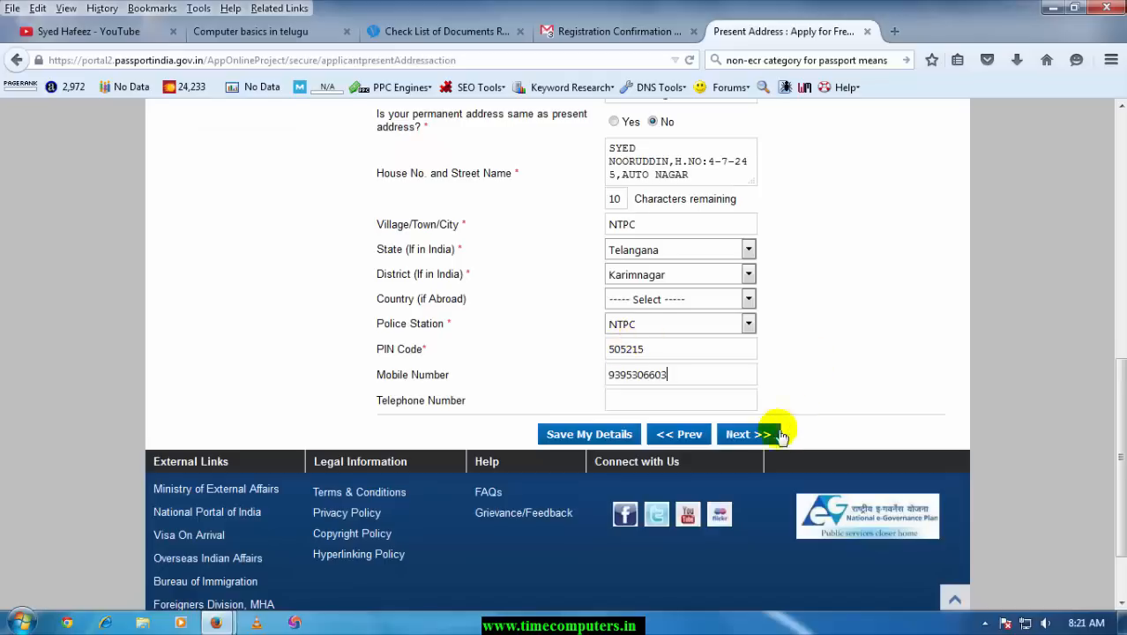
{"action": "left_click", "coordinate": [751, 443]}
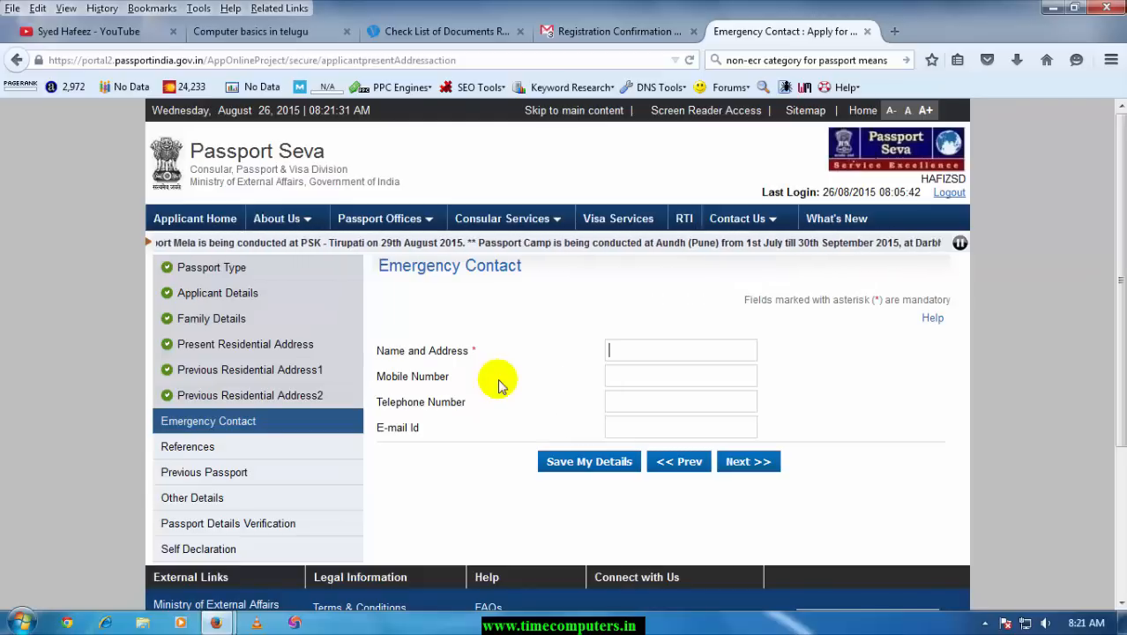
Enter NORRUDDIN as the emergency contact name, save, and continue past References
{"action": "type", "text": "NORRUDDIN"}
{"action": "key", "text": "Tab"}
{"action": "scroll", "coordinate": [489, 362], "scroll_direction": "down", "scroll_amount": 4}
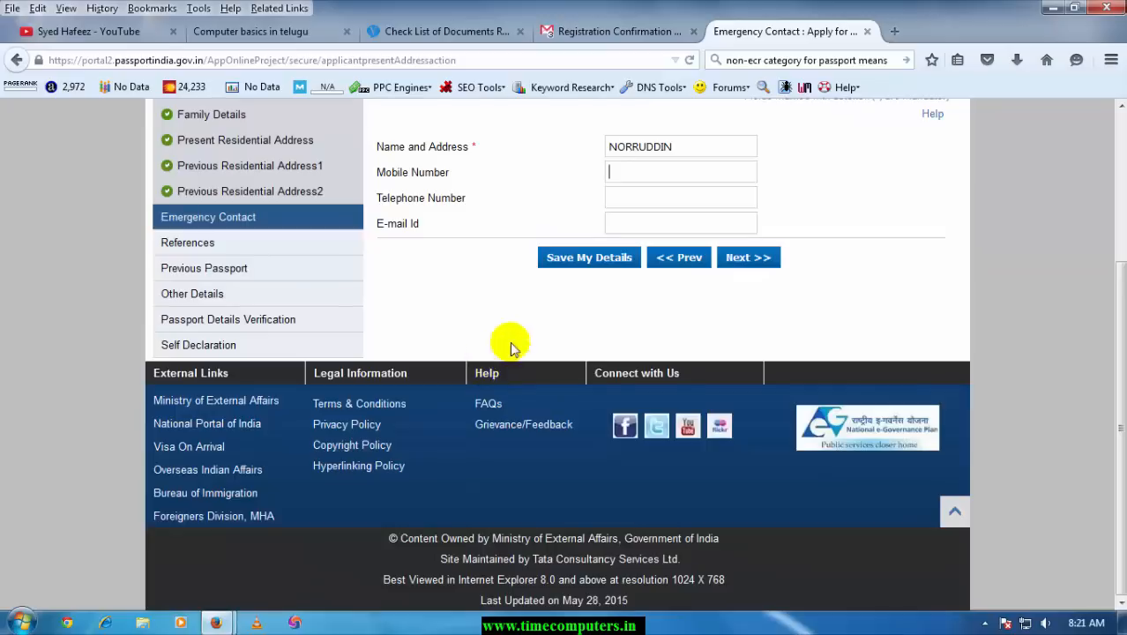
{"action": "left_click", "coordinate": [766, 258]}
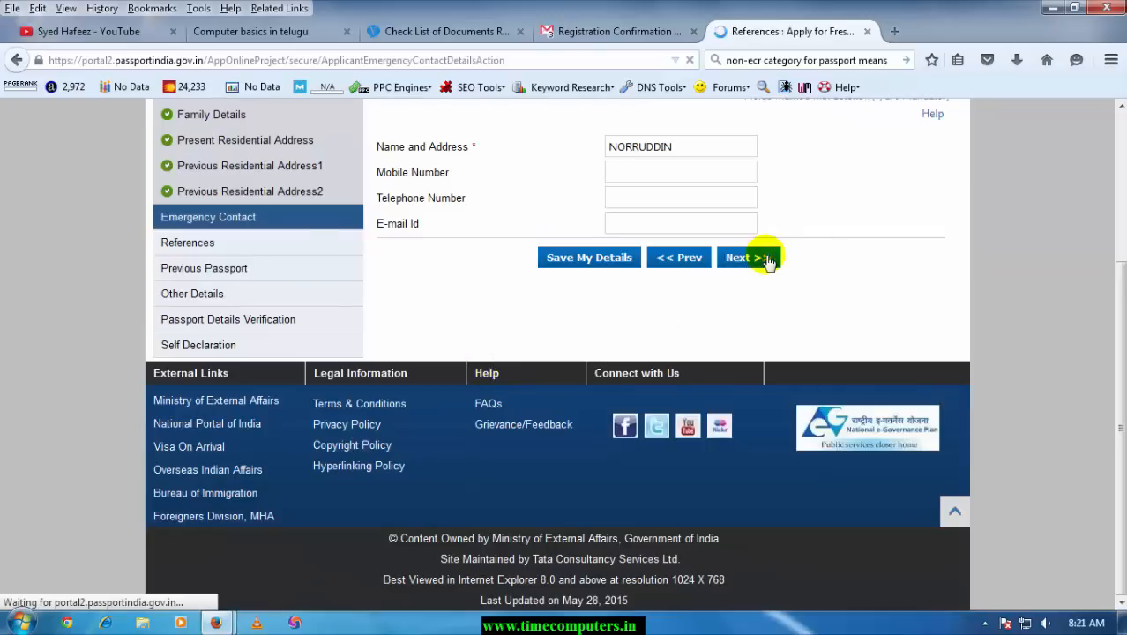
{"action": "scroll", "coordinate": [670, 362], "scroll_direction": "down", "scroll_amount": 2}
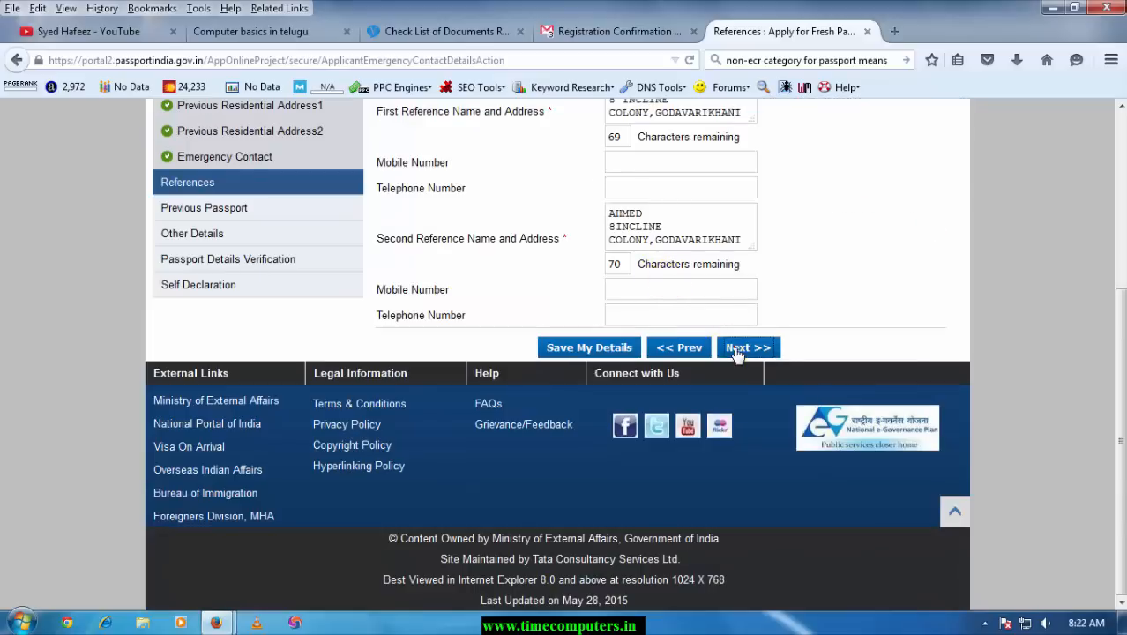
{"action": "left_click", "coordinate": [736, 351]}
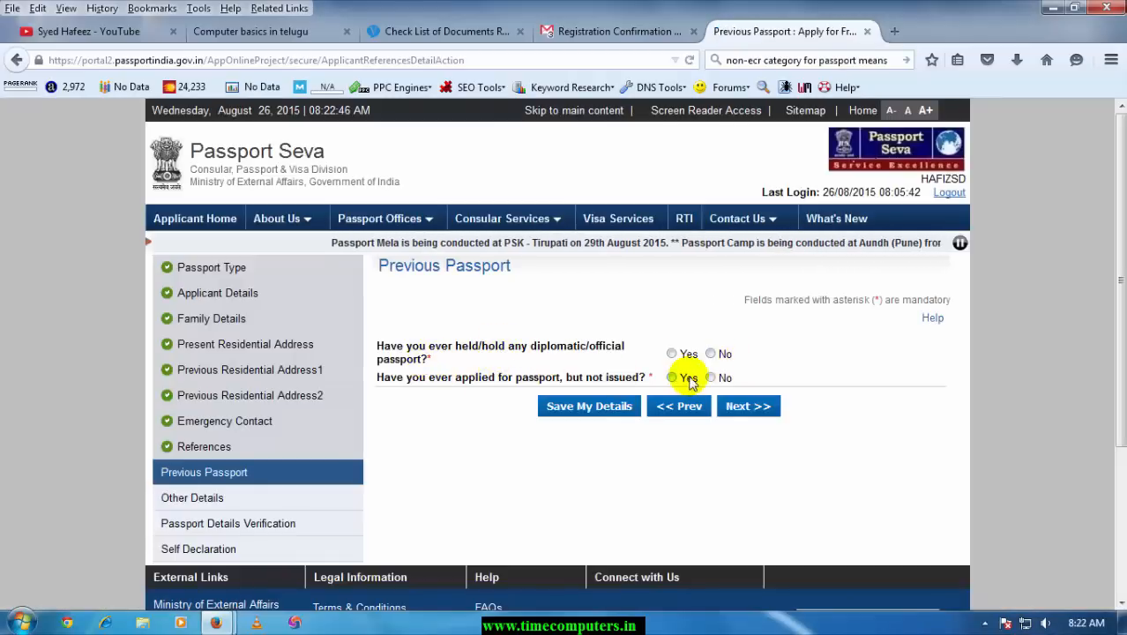
Answer No to both previous-passport questions and to pending criminal proceedings, then review the preview
{"action": "left_click", "coordinate": [711, 354]}
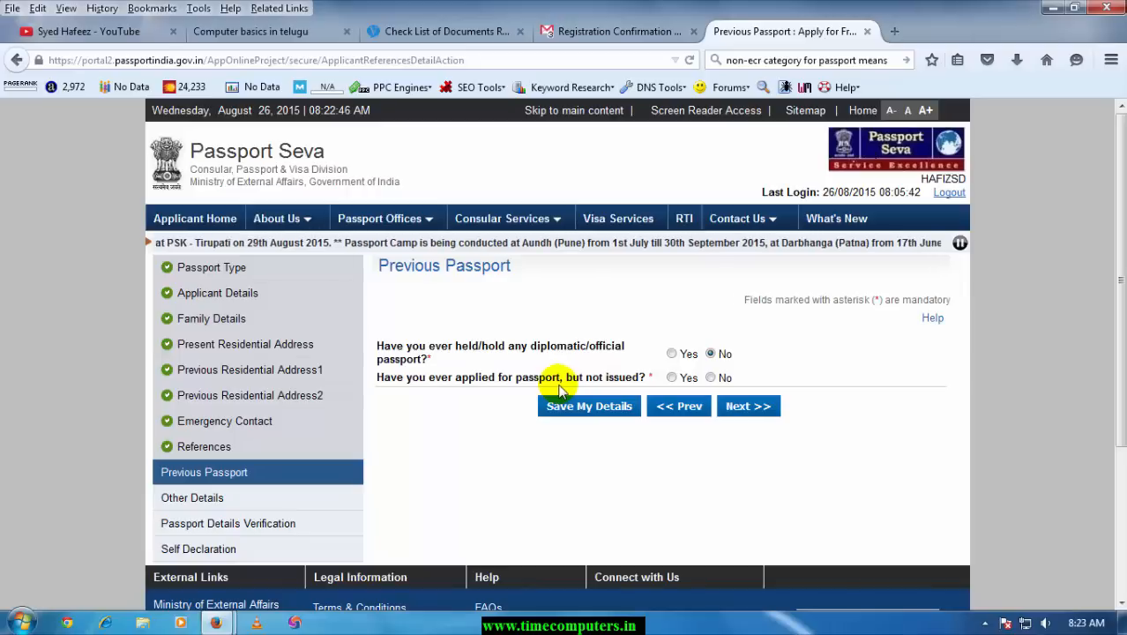
{"action": "left_click", "coordinate": [711, 378]}
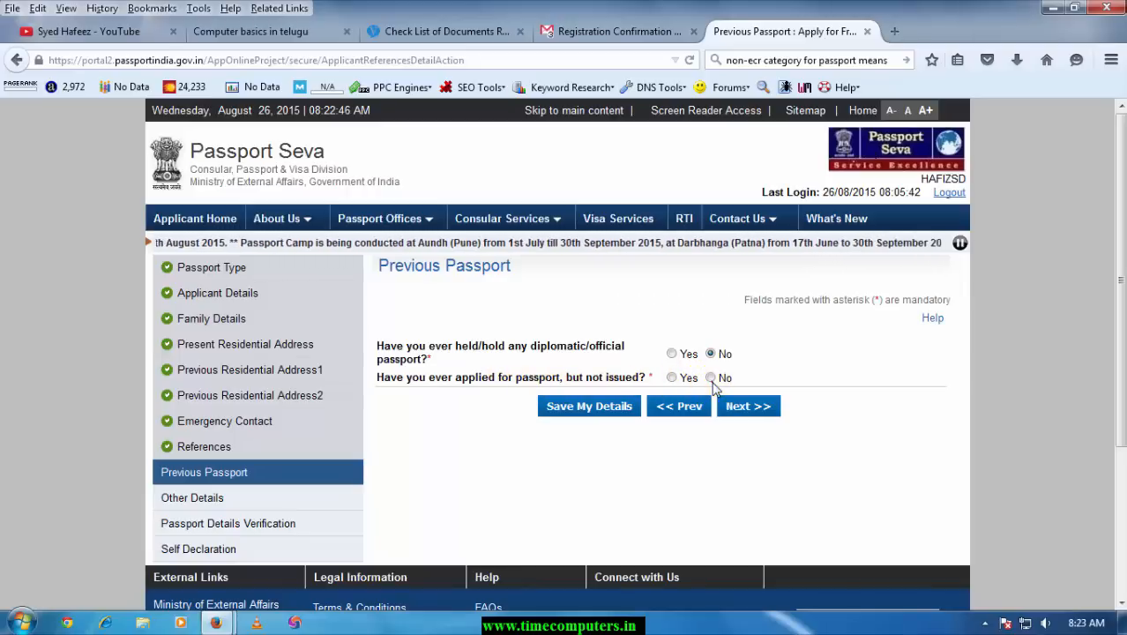
{"action": "left_click", "coordinate": [737, 405]}
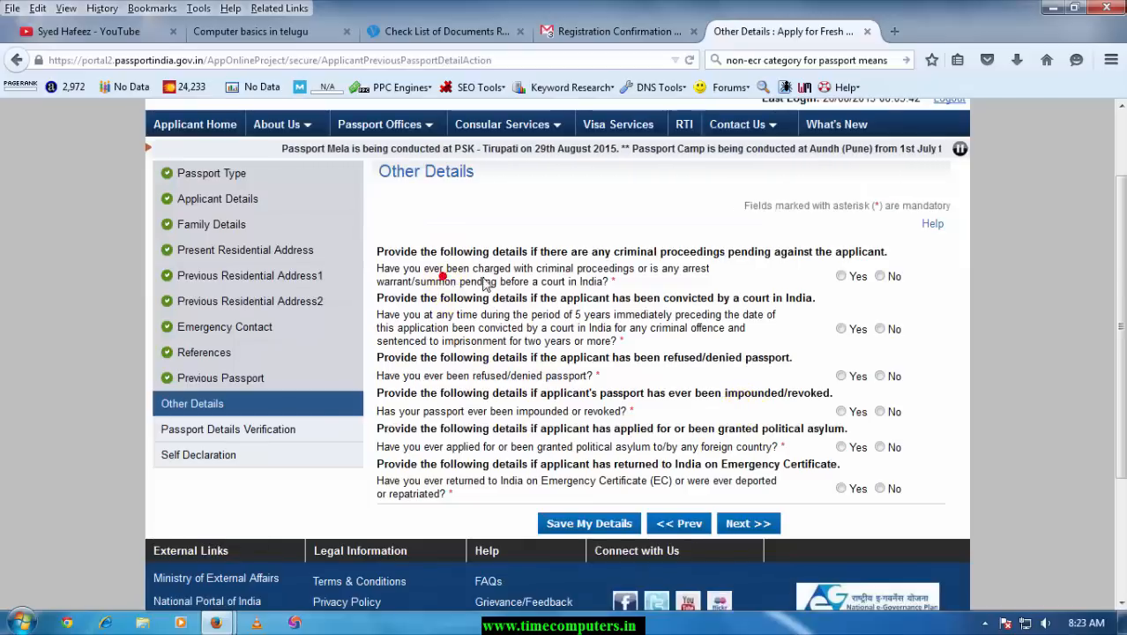
{"action": "left_click", "coordinate": [880, 277]}
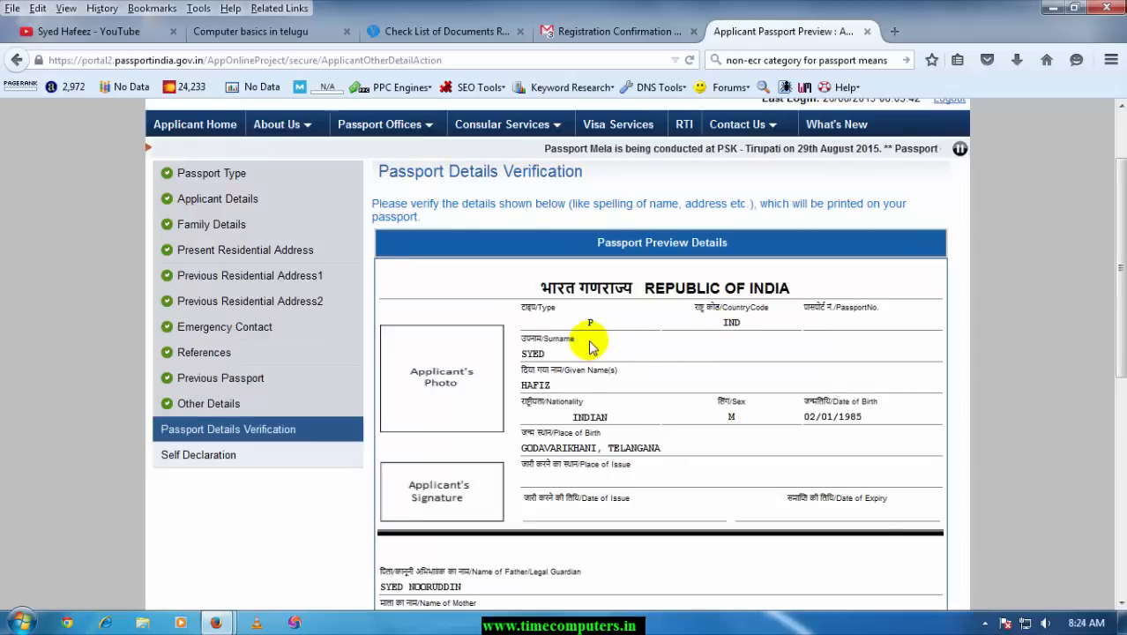
{"action": "scroll", "coordinate": [709, 360], "scroll_direction": "down", "scroll_amount": 3}
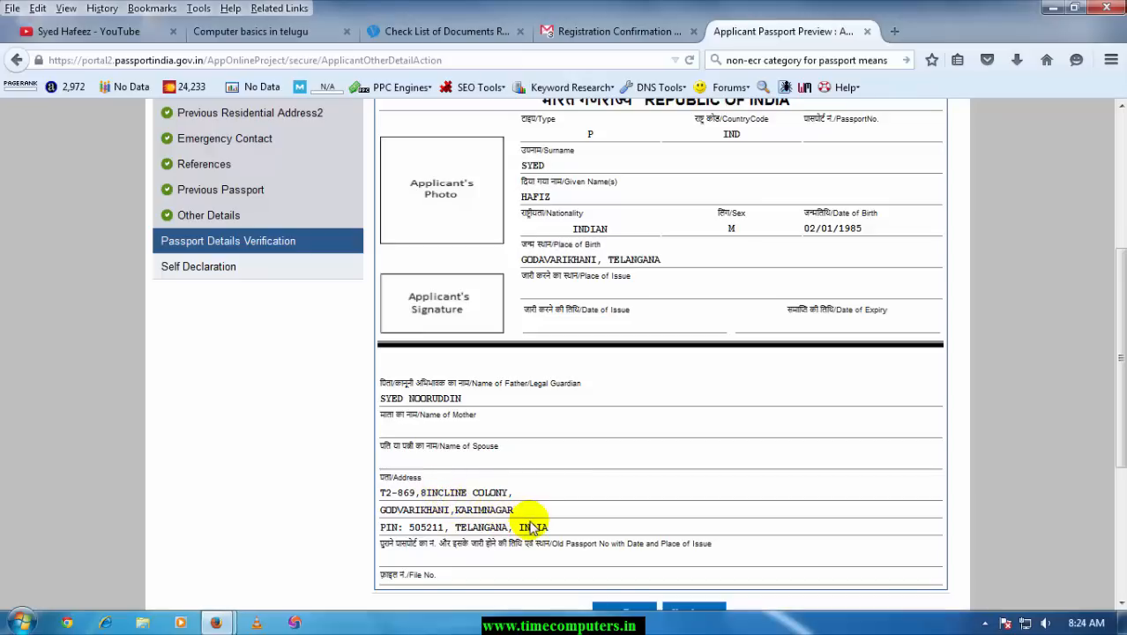
{"action": "scroll", "coordinate": [532, 527], "scroll_direction": "down", "scroll_amount": 2}
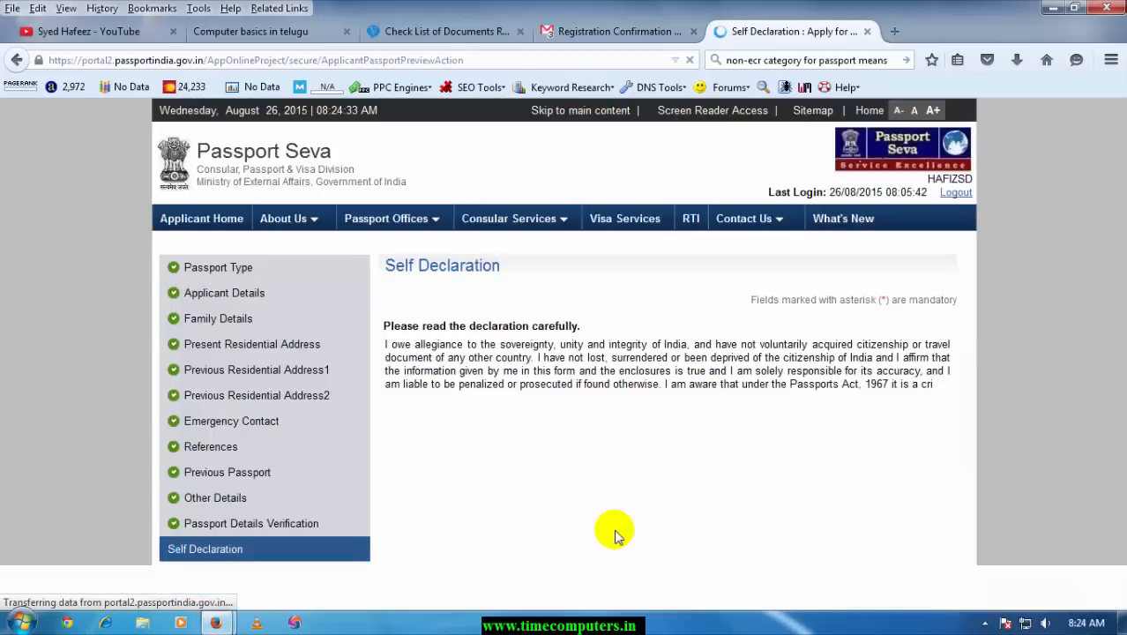
{"action": "left_click", "coordinate": [495, 437]}
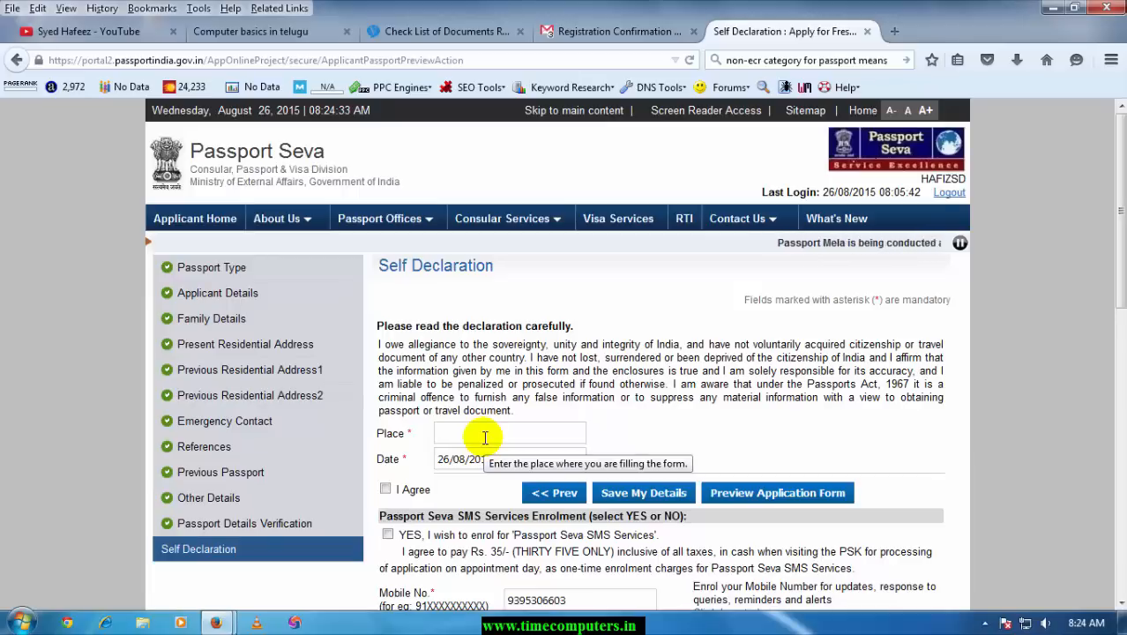
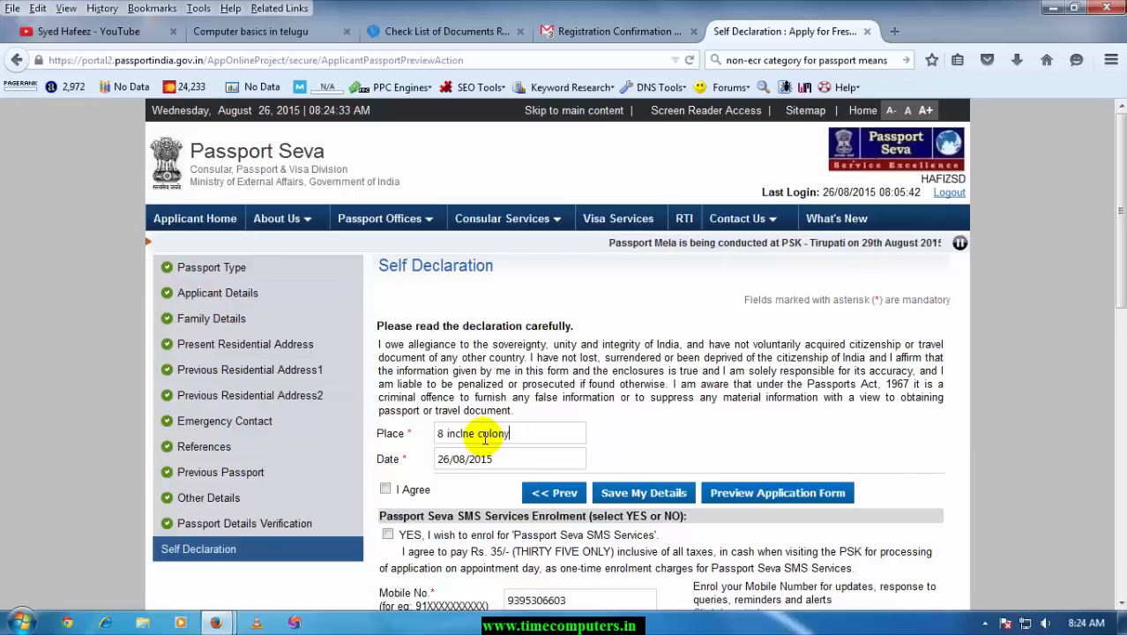
{"action": "left_click", "coordinate": [465, 434]}
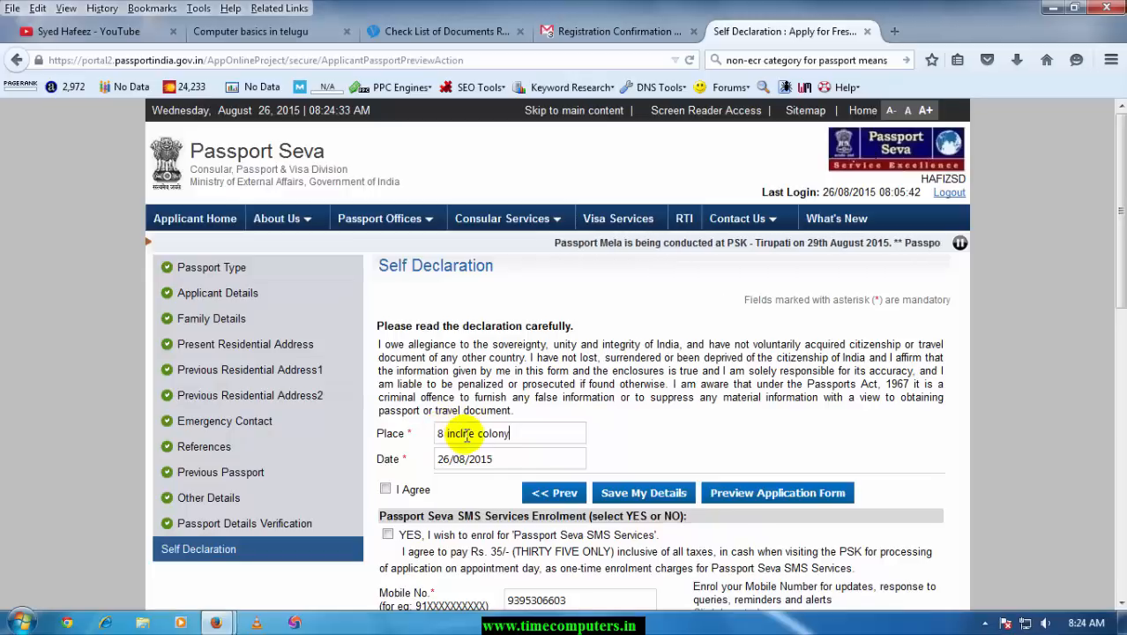
{"action": "type", "text": "i"}
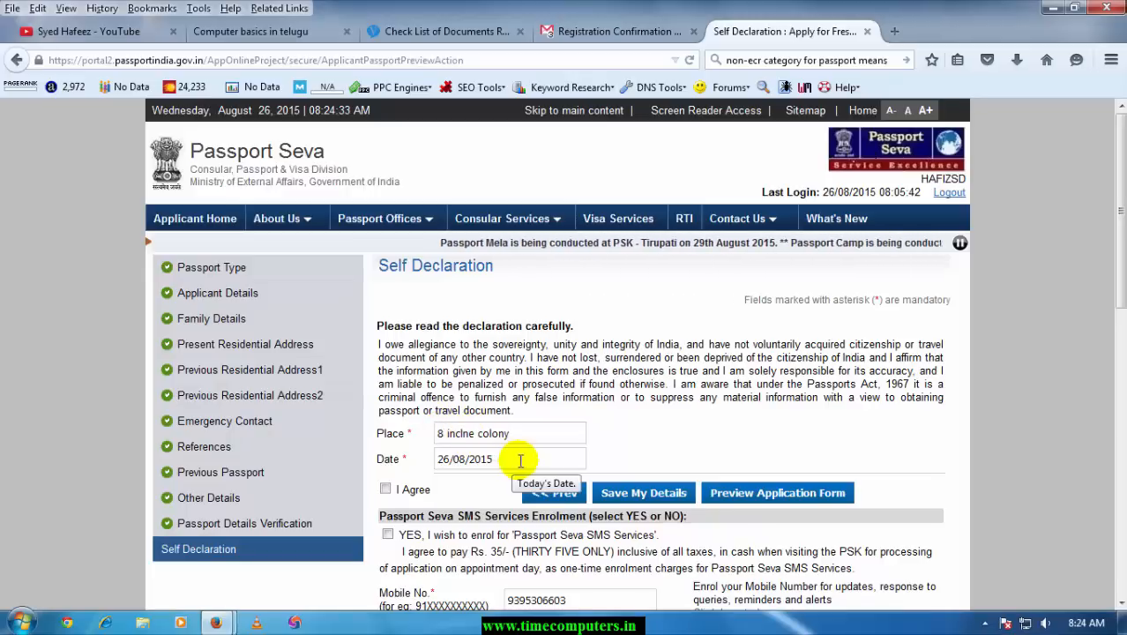
Agree to the self declaration, decline the SMS and sharing services, and submit the form
{"action": "left_click", "coordinate": [385, 491]}
{"action": "scroll", "coordinate": [423, 458], "scroll_direction": "down", "scroll_amount": 4}
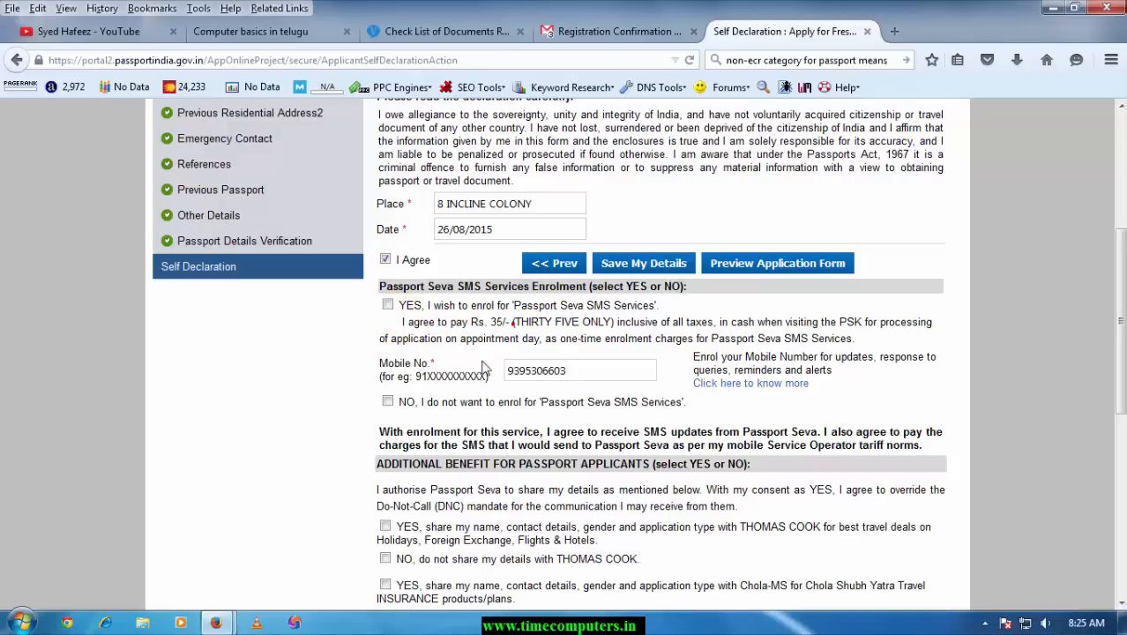
{"action": "left_click", "coordinate": [387, 402]}
{"action": "scroll", "coordinate": [384, 397], "scroll_direction": "down", "scroll_amount": 5}
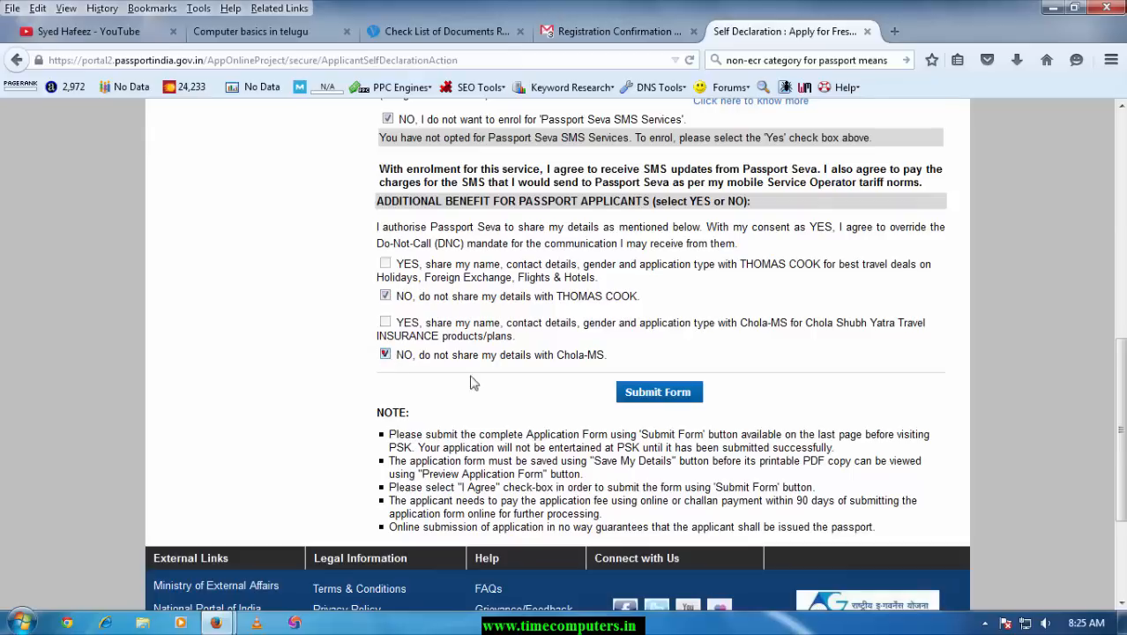
{"action": "left_click", "coordinate": [636, 397]}
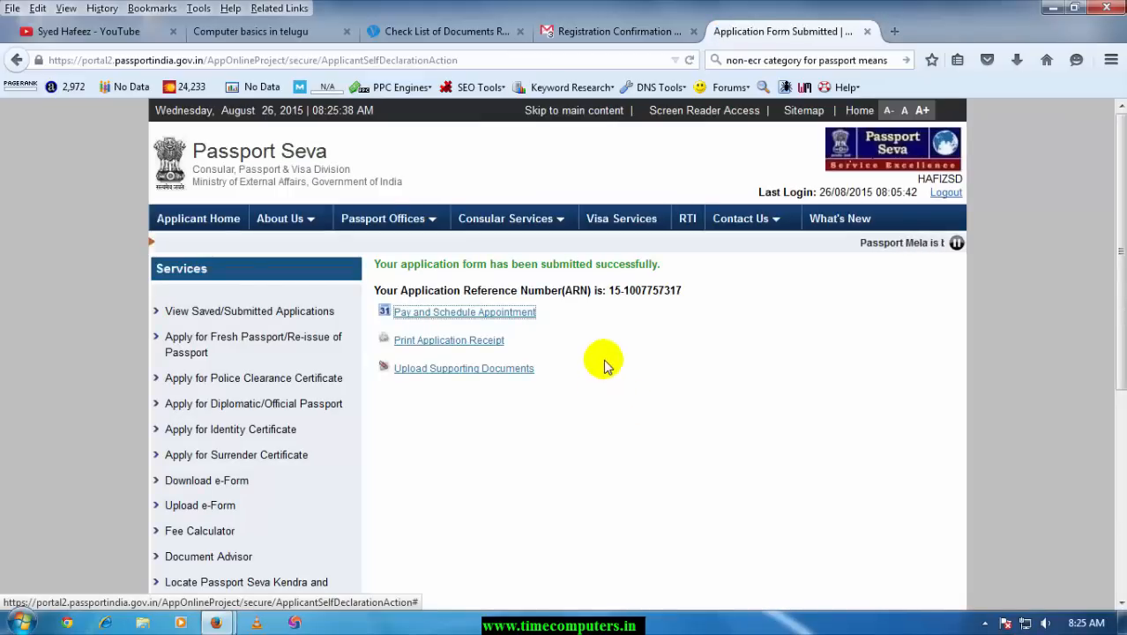
Start Pay and Schedule Appointment with Online Payment and confirm the instructions warning
{"action": "left_click_drag", "start_coordinate": [622, 293], "coordinate": [692, 295]}
{"action": "left_click", "coordinate": [692, 292]}
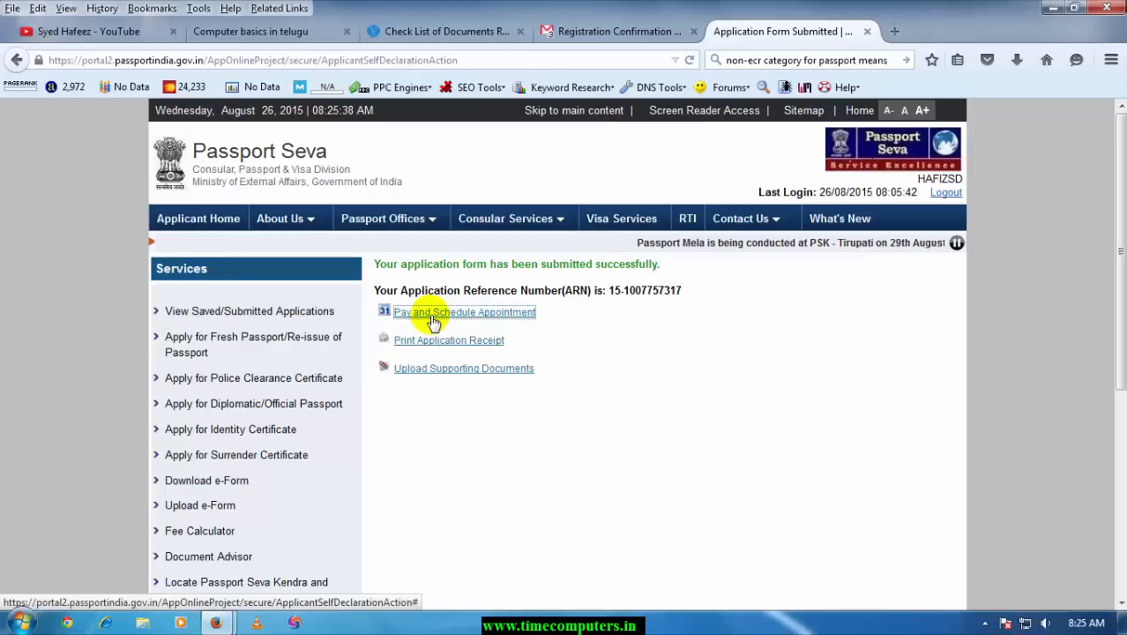
{"action": "left_click", "coordinate": [482, 314]}
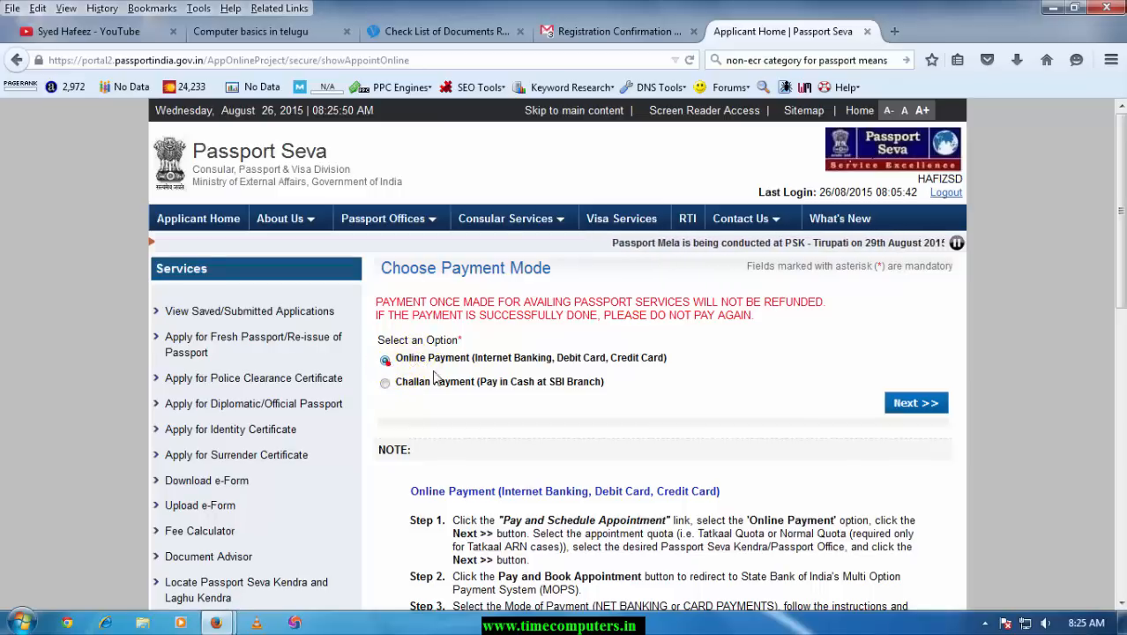
{"action": "left_click", "coordinate": [900, 403]}
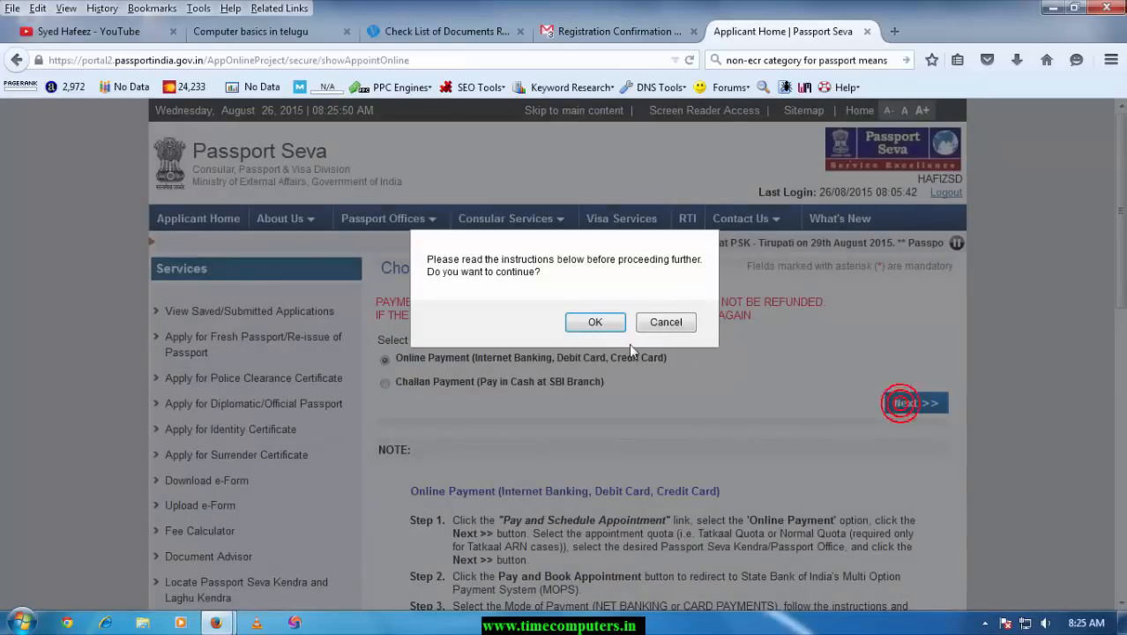
{"action": "left_click", "coordinate": [584, 323]}
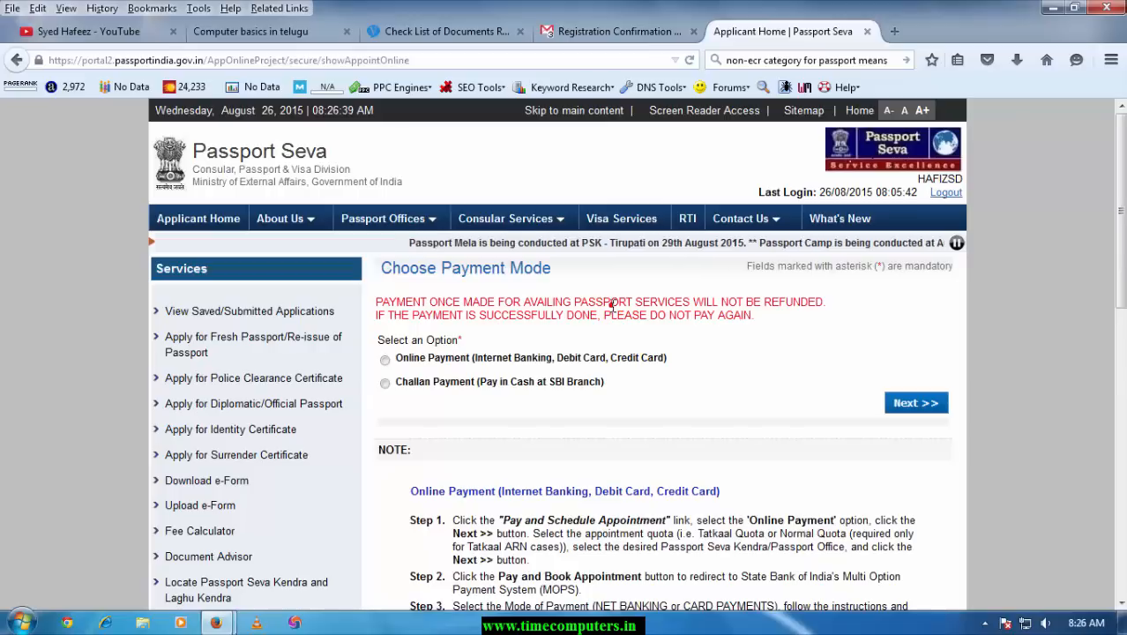
Highlight the no-refund warning on the Schedule Appointment page
{"action": "left_click", "coordinate": [612, 305]}
{"action": "left_click_drag", "start_coordinate": [612, 305], "coordinate": [451, 294]}
{"action": "left_click", "coordinate": [657, 314]}
{"action": "left_click", "coordinate": [661, 319]}
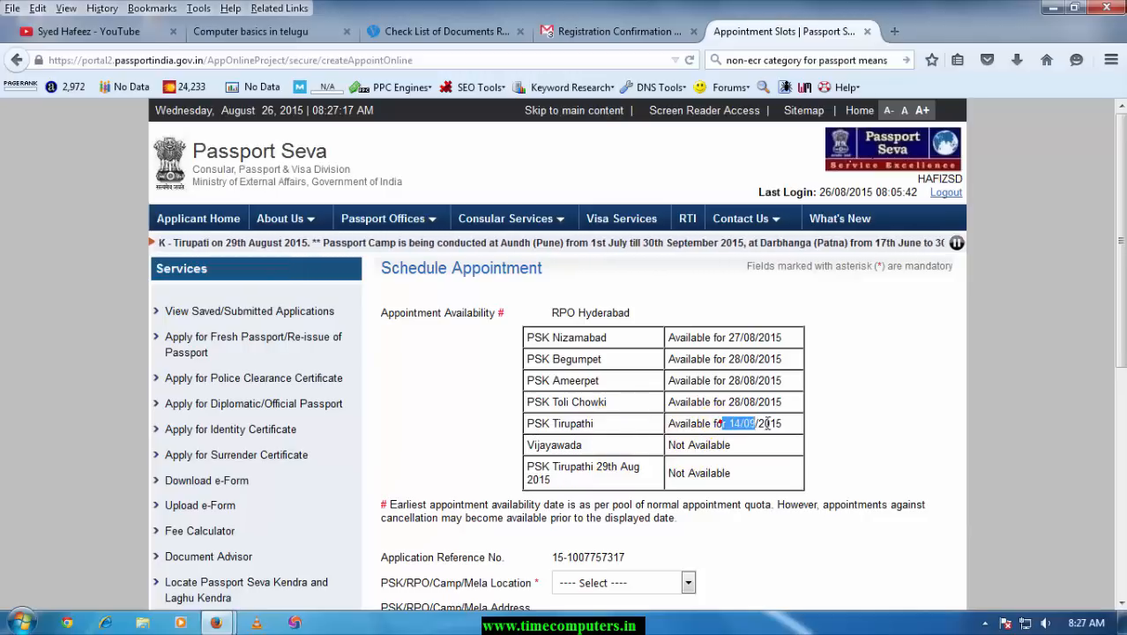
Check Toli Chowki's availability date, then select PSK Ameerpet as the appointment location
{"action": "left_click_drag", "start_coordinate": [728, 401], "coordinate": [760, 404]}
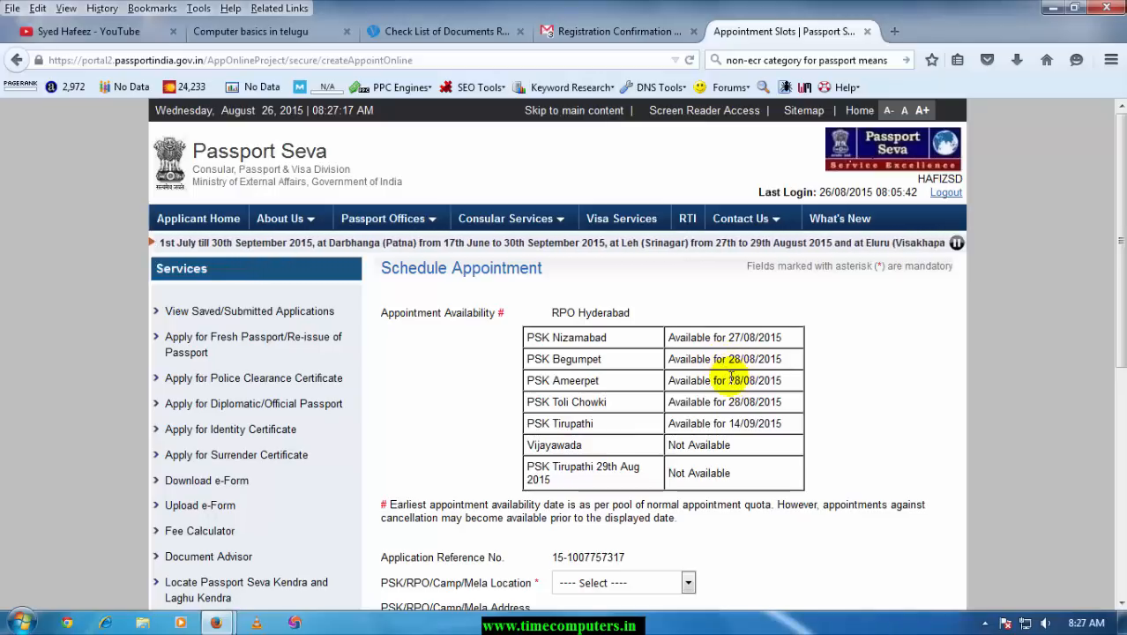
{"action": "left_click", "coordinate": [792, 381]}
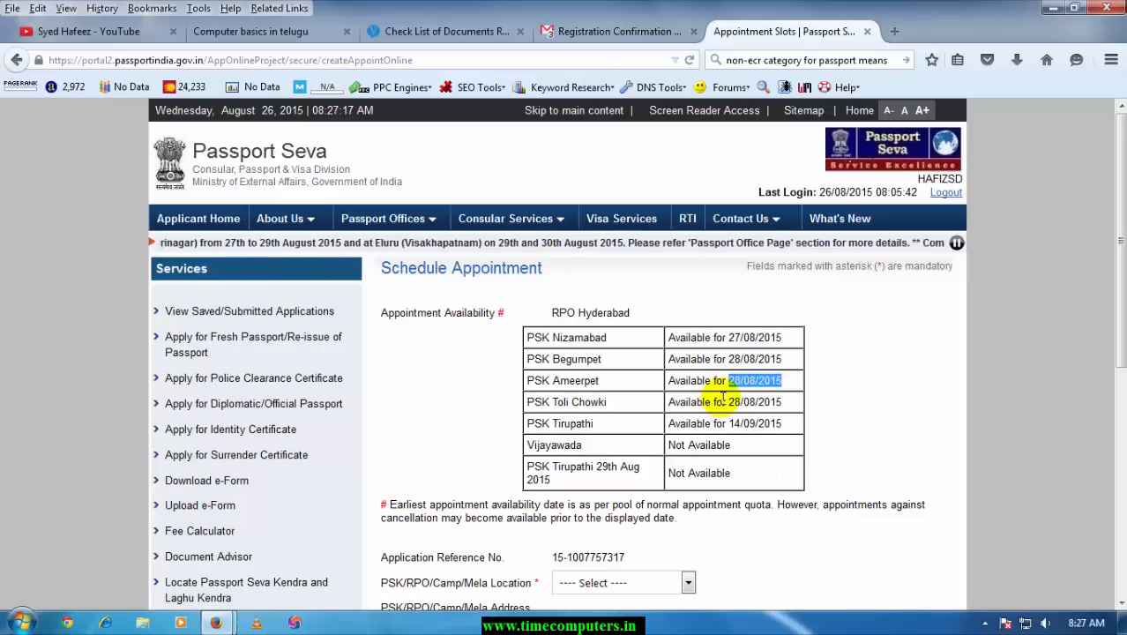
{"action": "scroll", "coordinate": [752, 399], "scroll_direction": "down", "scroll_amount": 2}
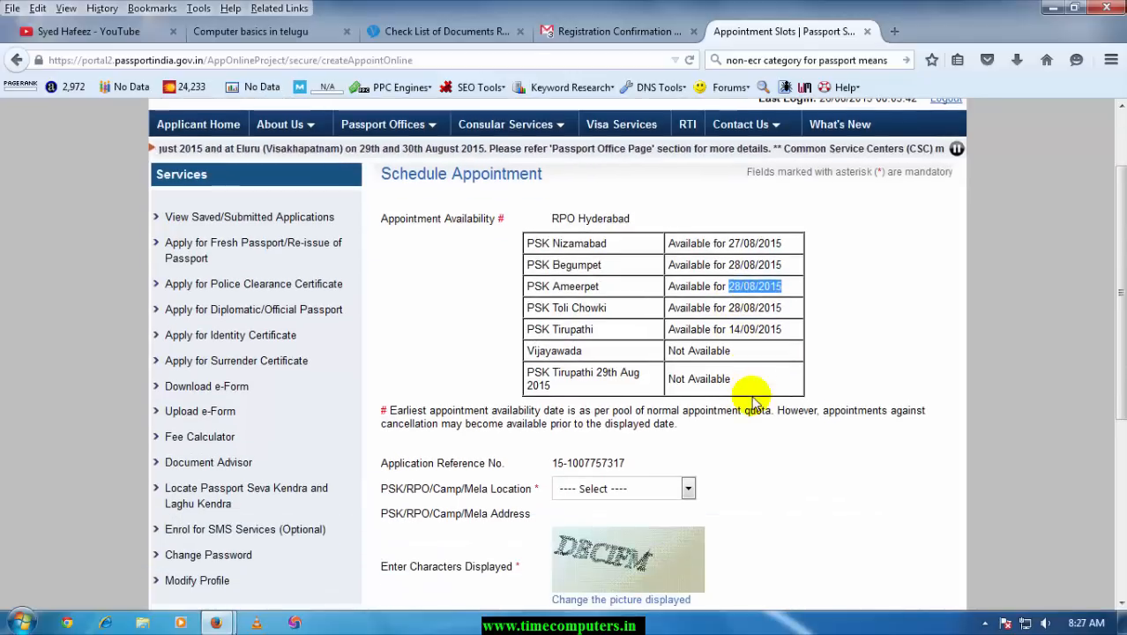
{"action": "scroll", "coordinate": [694, 407], "scroll_direction": "down", "scroll_amount": 2}
{"action": "left_click", "coordinate": [681, 394]}
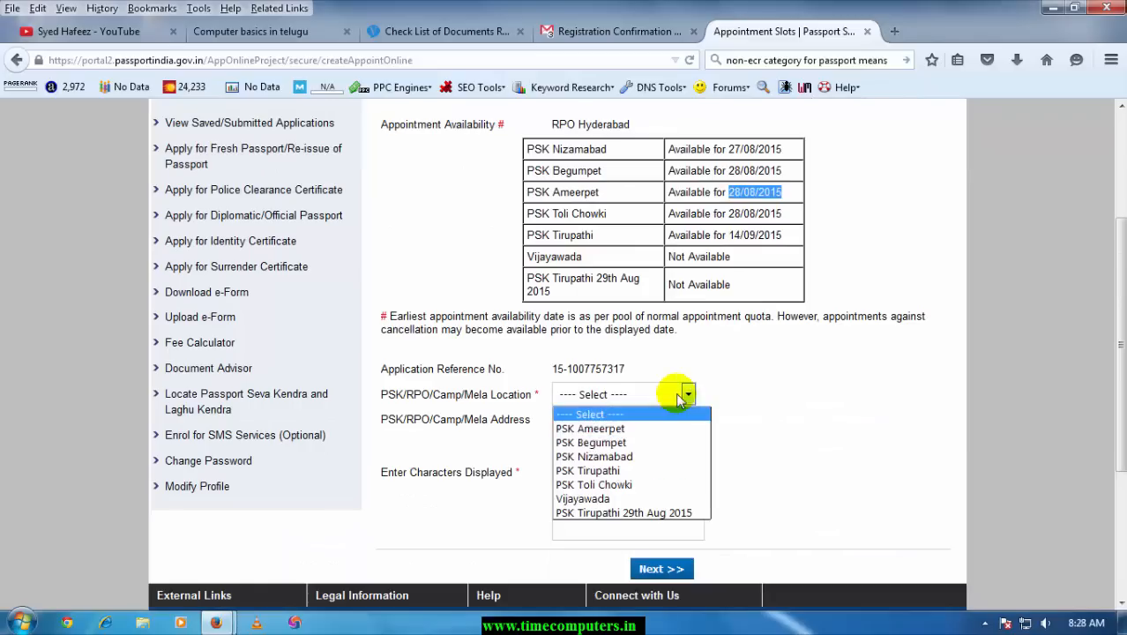
{"action": "left_click", "coordinate": [605, 428]}
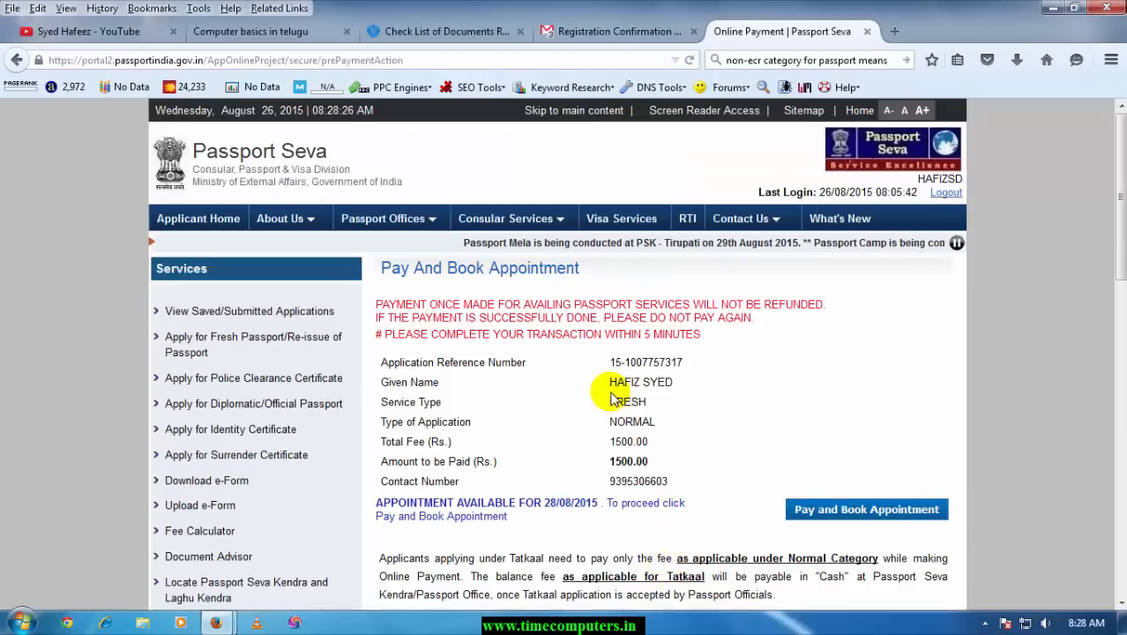
Note the 1500.00 total fee and proceed to Pay and Book Appointment
{"action": "left_click_drag", "start_coordinate": [607, 440], "coordinate": [655, 448]}
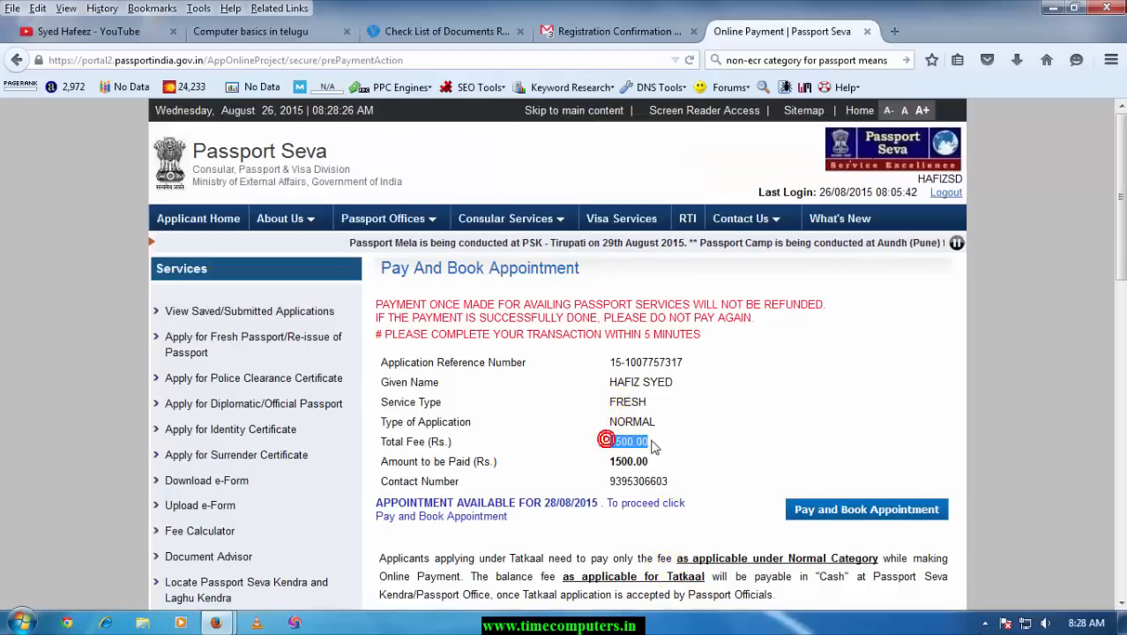
{"action": "left_click", "coordinate": [838, 514]}
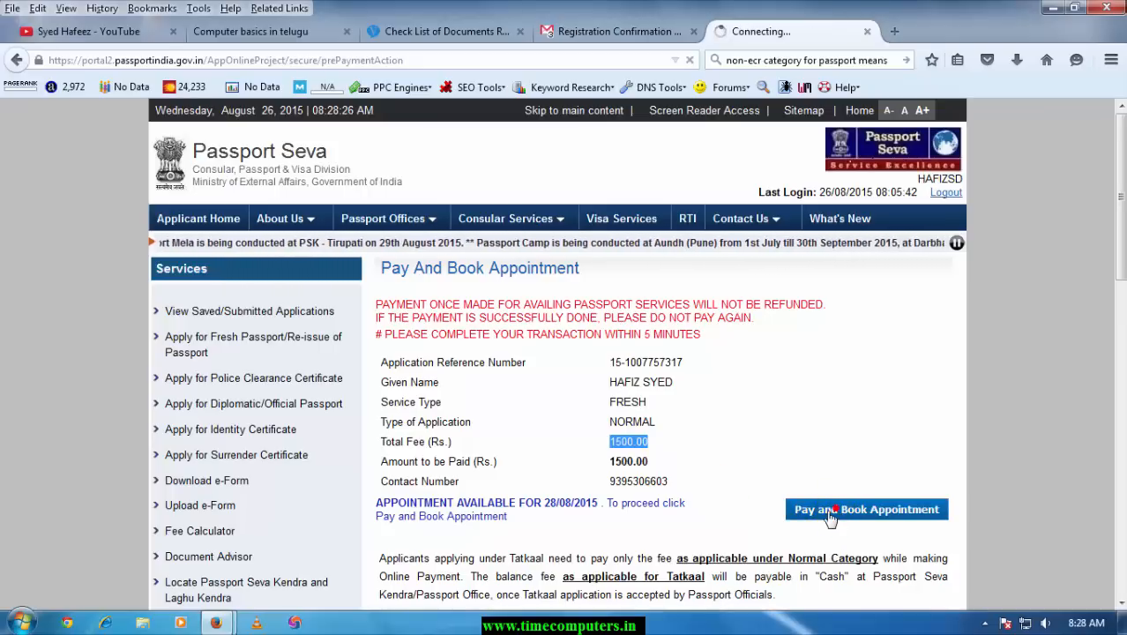